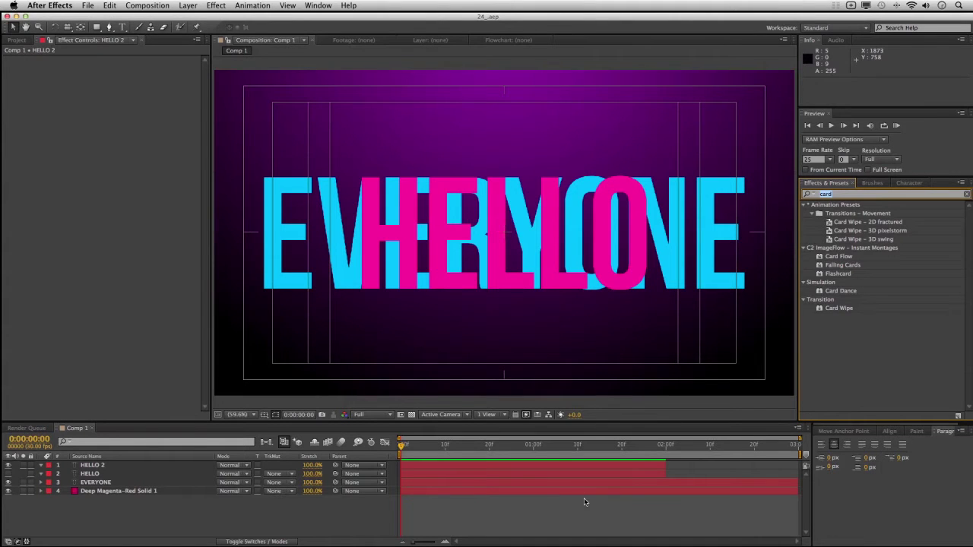
Compare the EVERYONE and HELLO layers by toggling HELLO 2's visibility, then select HELLO 2
click(447, 488)
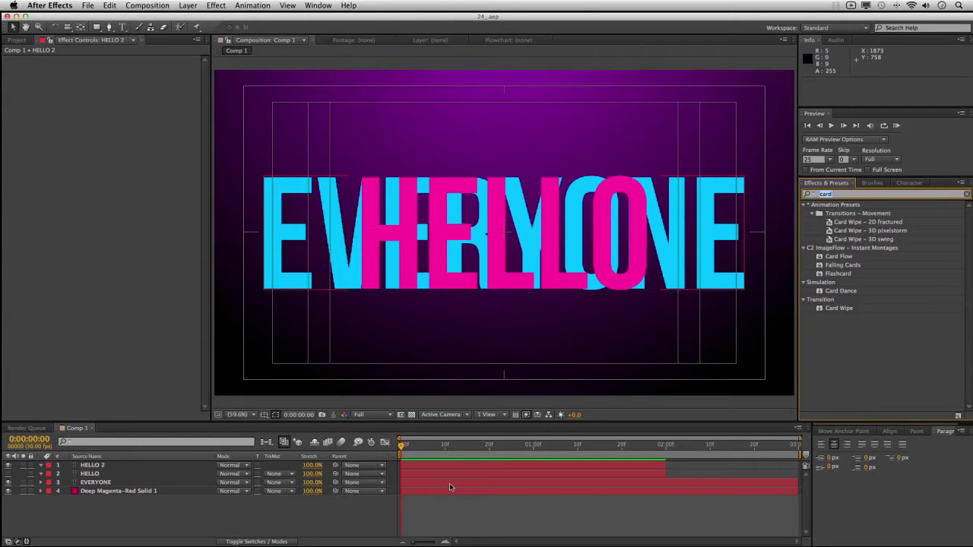
click(436, 474)
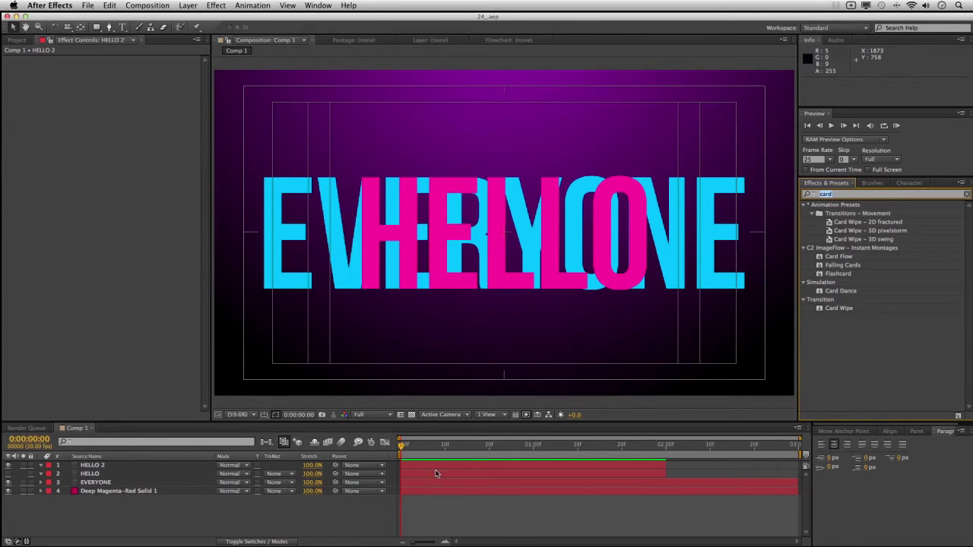
click(254, 287)
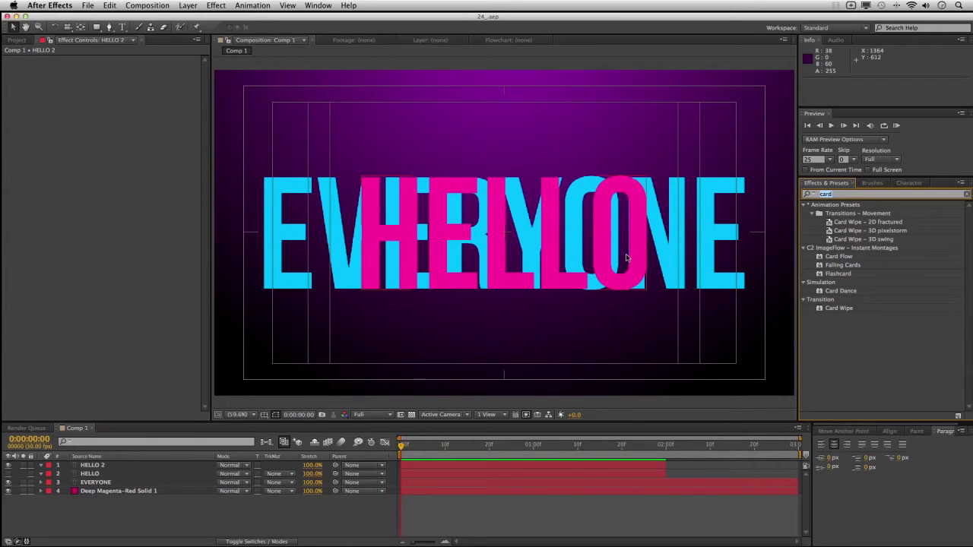
click(93, 465)
click(93, 465)
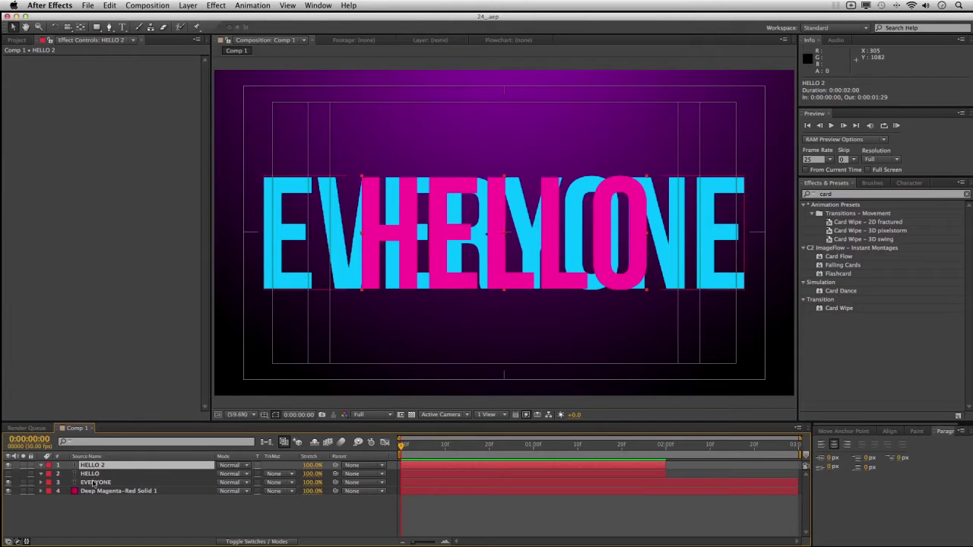
click(9, 466)
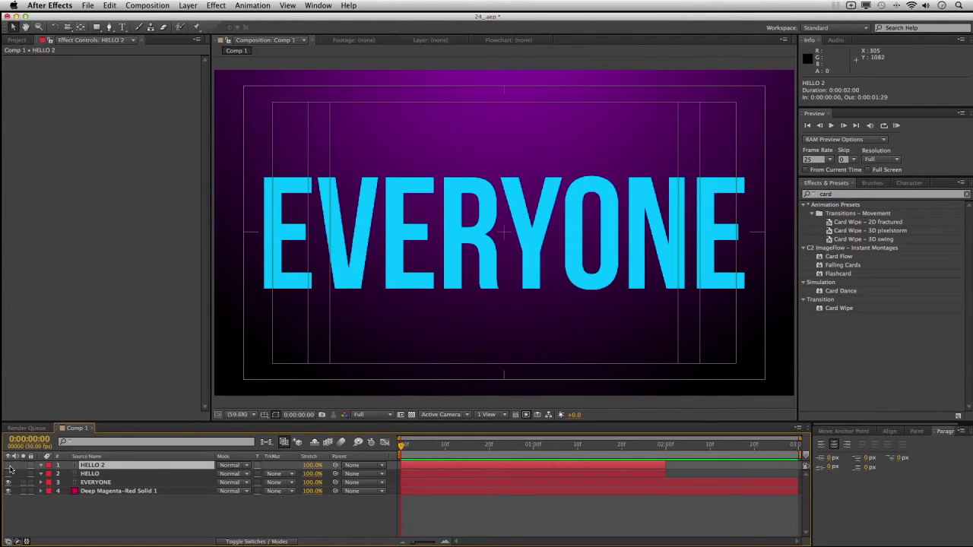
click(10, 466)
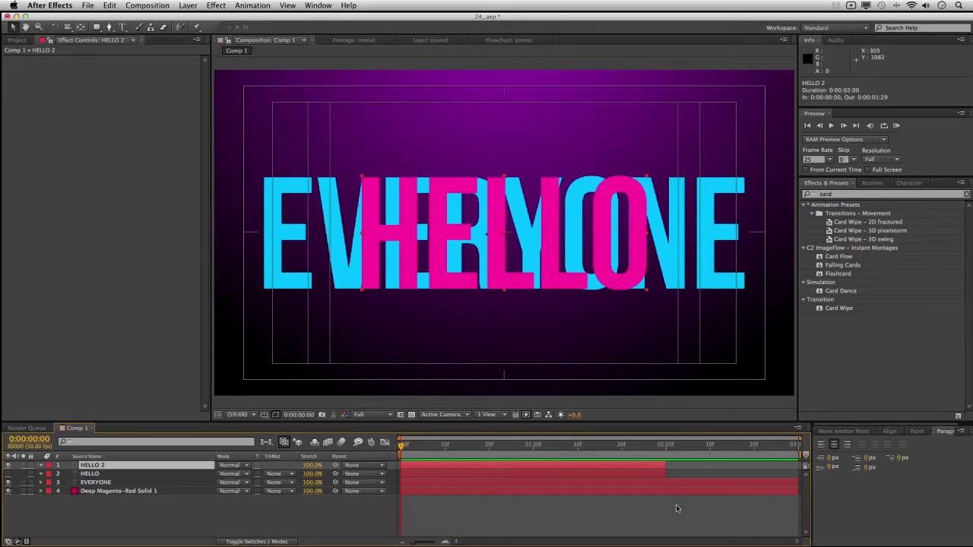
click(479, 523)
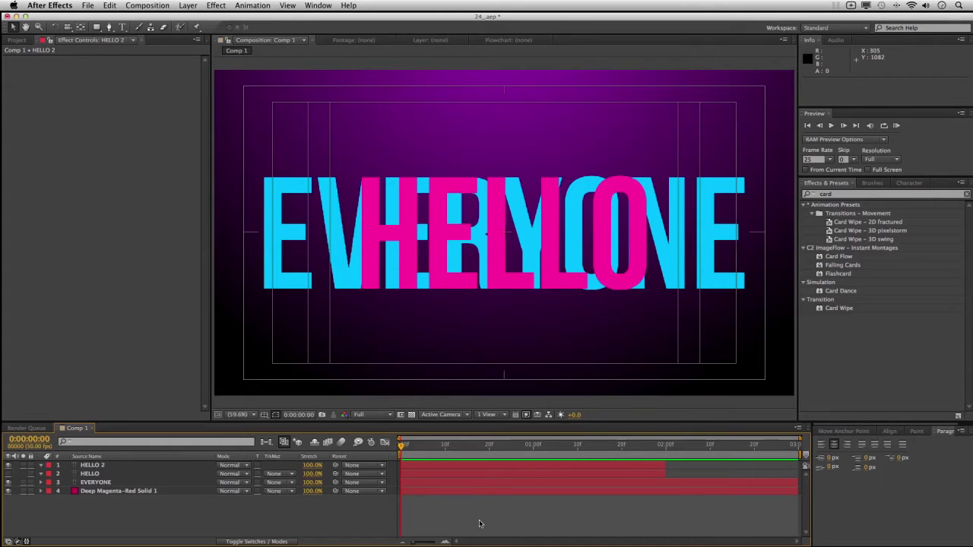
click(433, 466)
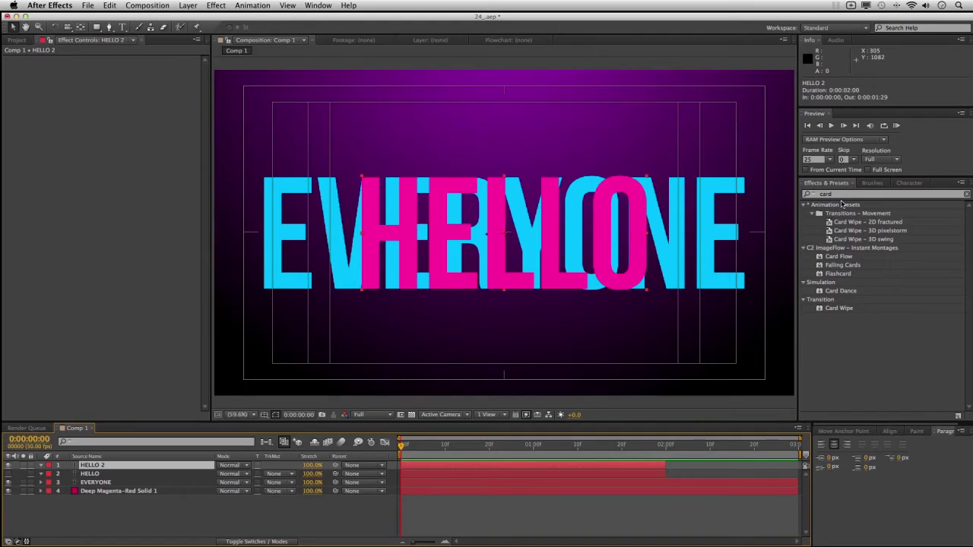
Apply Card Wipe to HELLO 2 and scrub Transition Completion to preview the flip
click(839, 309)
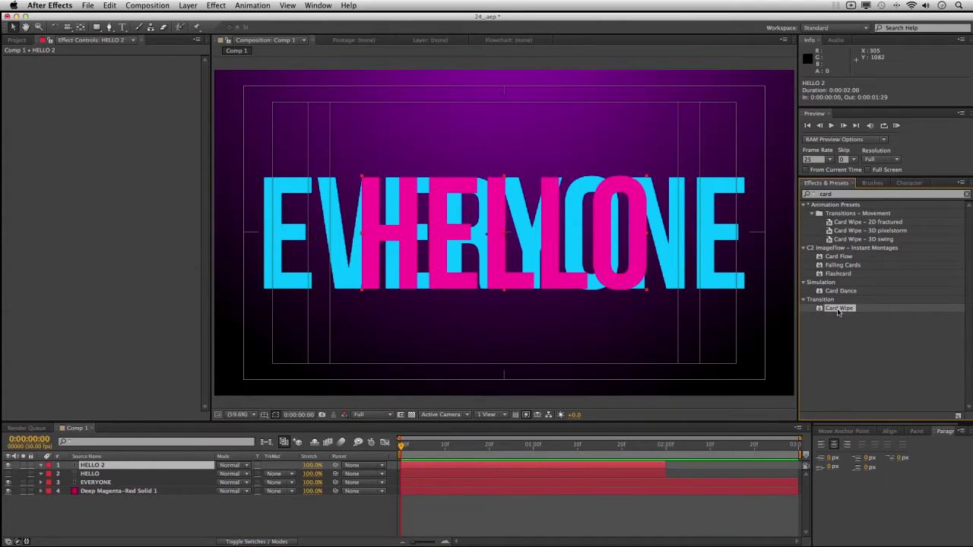
drag(838, 310, 416, 466)
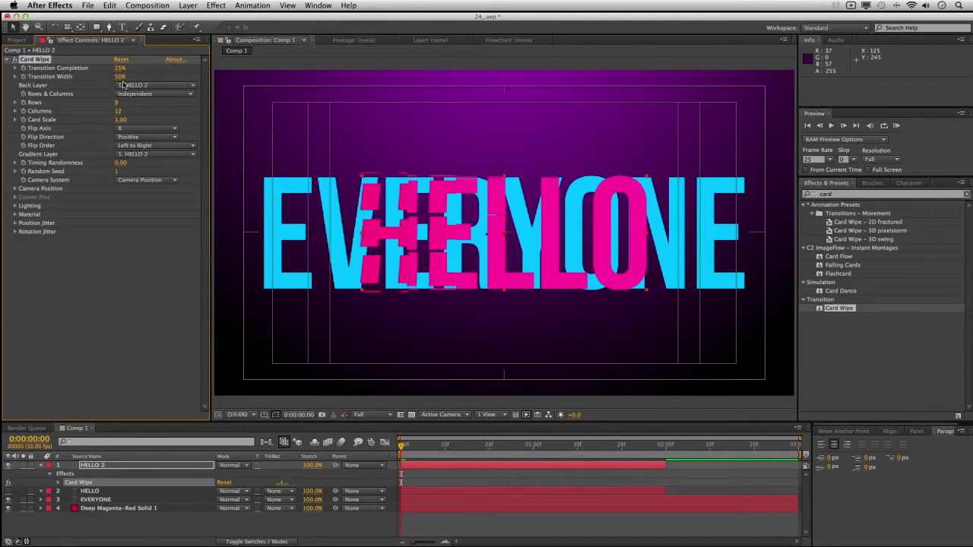
mouse_move(120, 68)
mouse_down()
mouse_move(153, 67)
mouse_move(76, 68)
mouse_up()
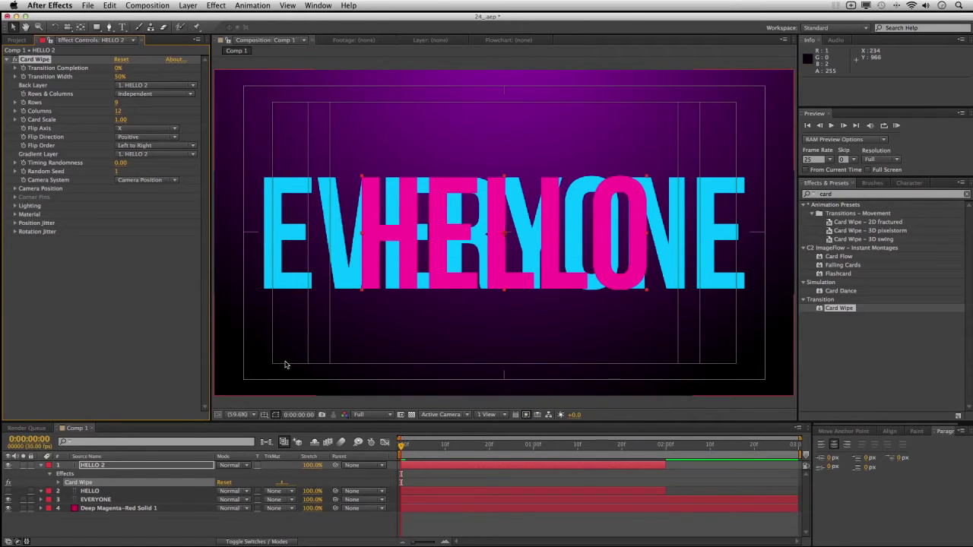
Hide EVERYONE, set HELLO 2's Card Wipe Back Layer to 3. EVERYONE, and preview the flip
click(92, 499)
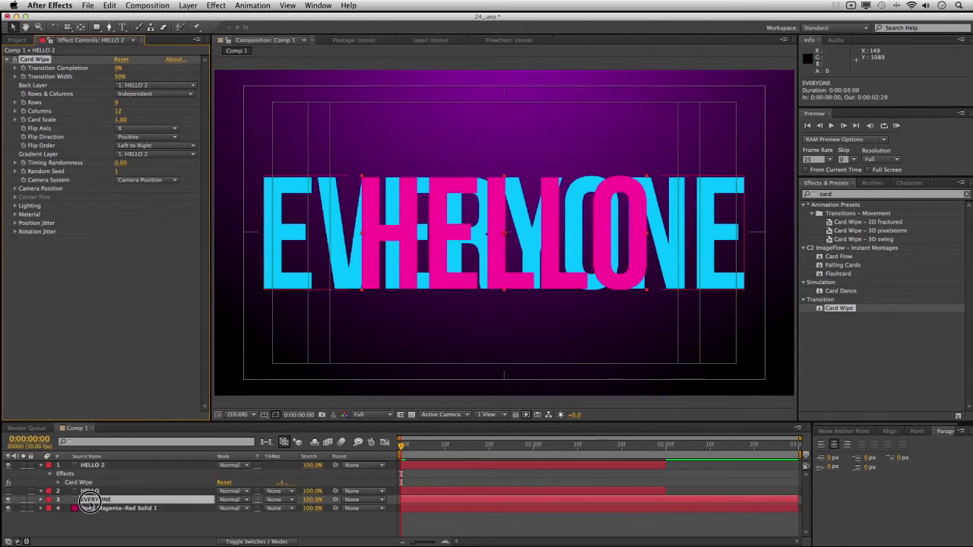
click(9, 500)
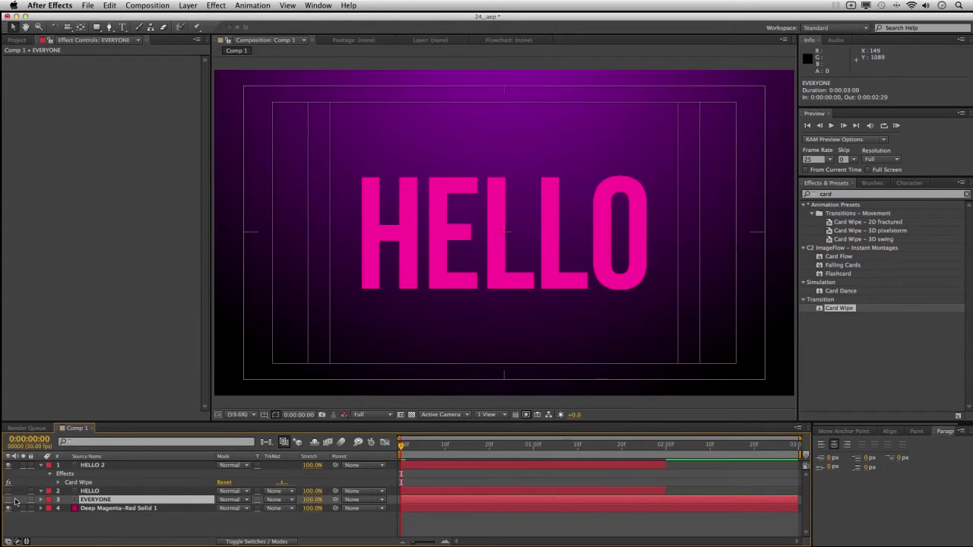
click(93, 465)
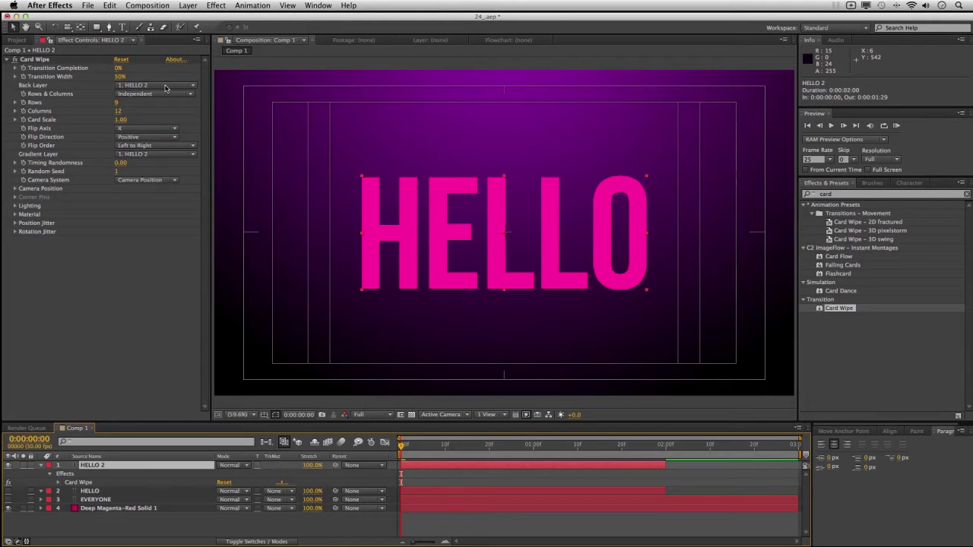
click(165, 87)
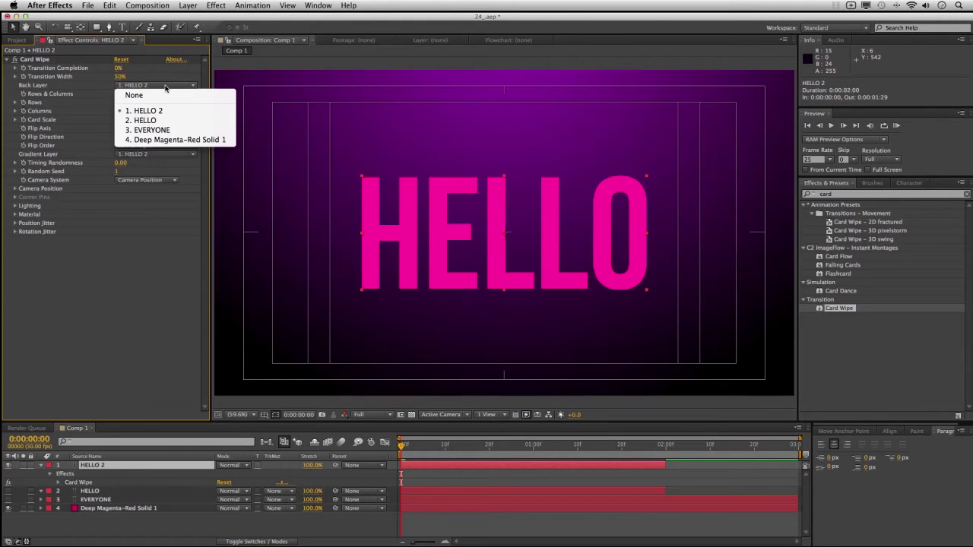
click(163, 130)
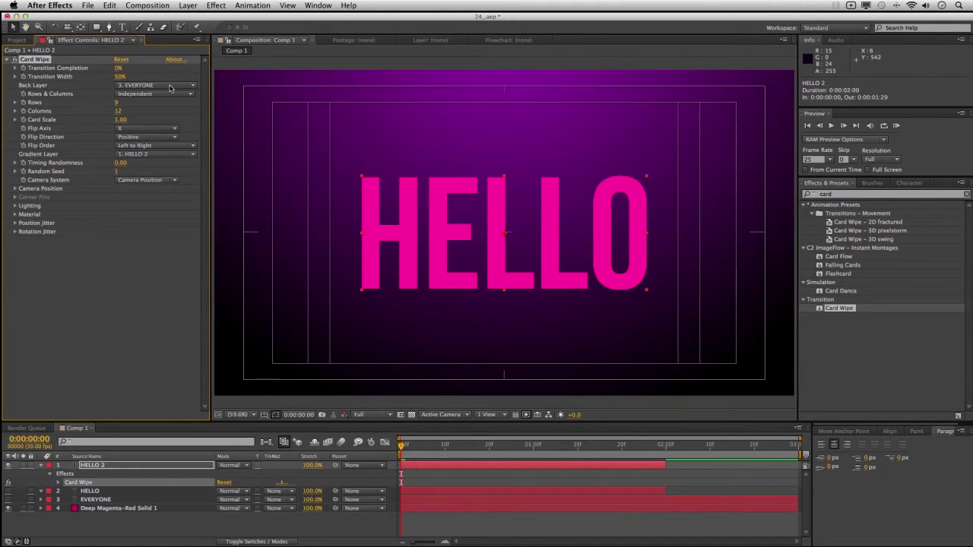
mouse_move(119, 70)
mouse_down()
mouse_move(170, 70)
mouse_move(127, 79)
mouse_up()
click(158, 95)
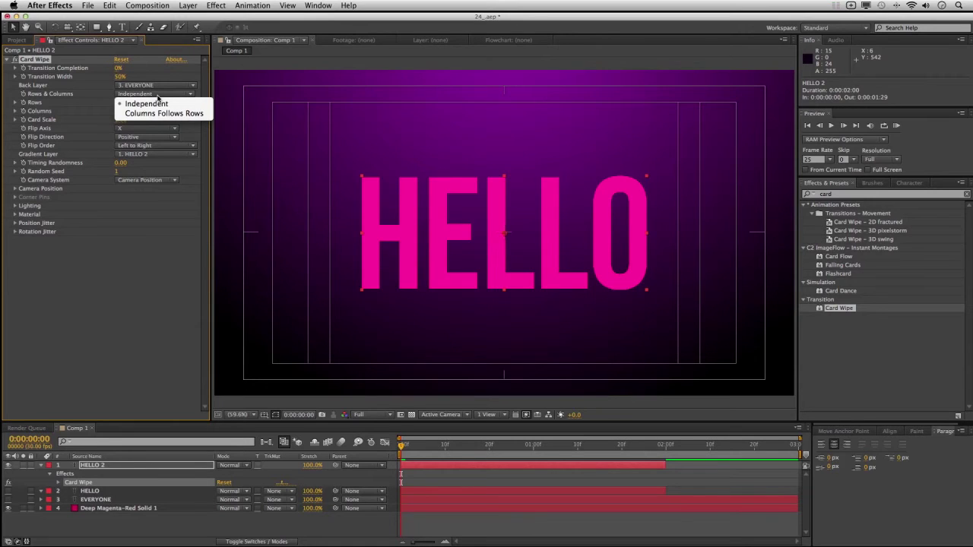
click(146, 102)
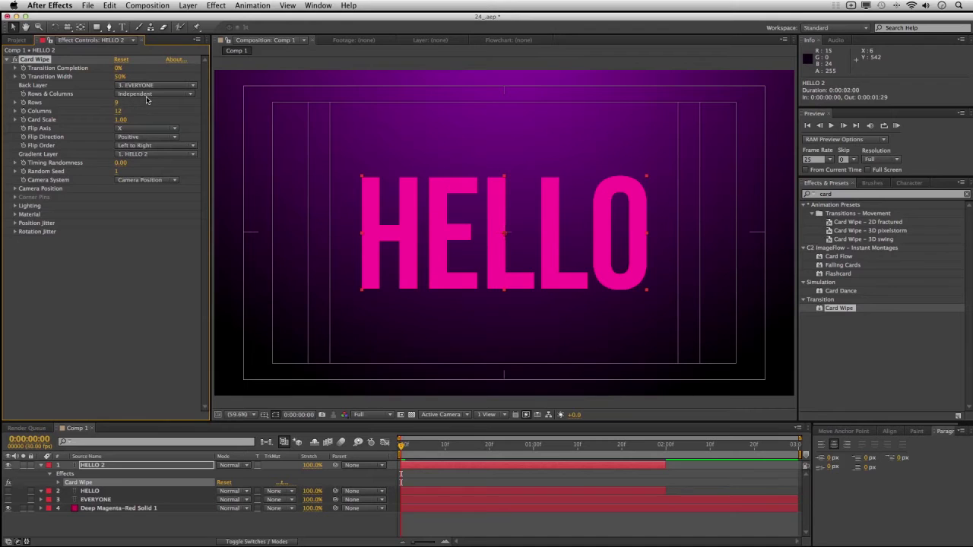
click(148, 96)
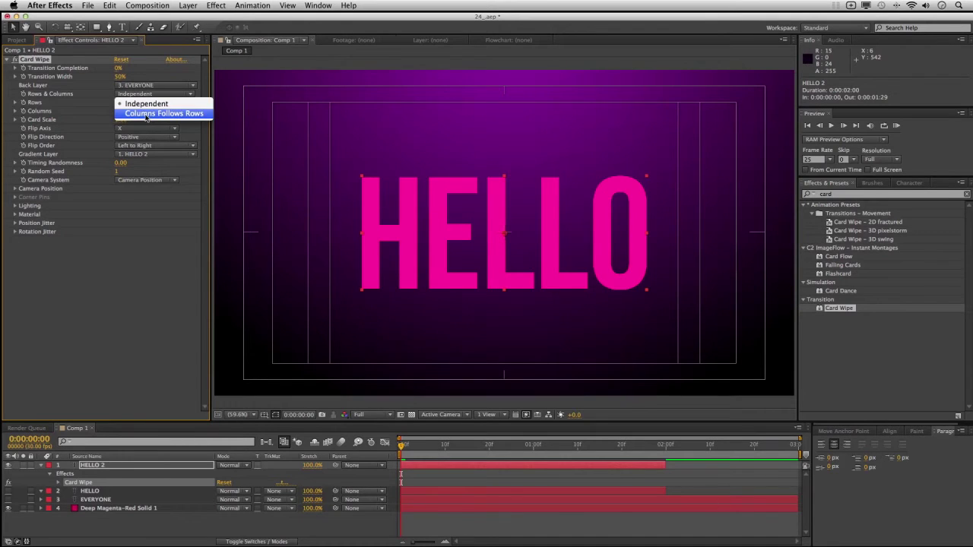
click(148, 115)
click(156, 95)
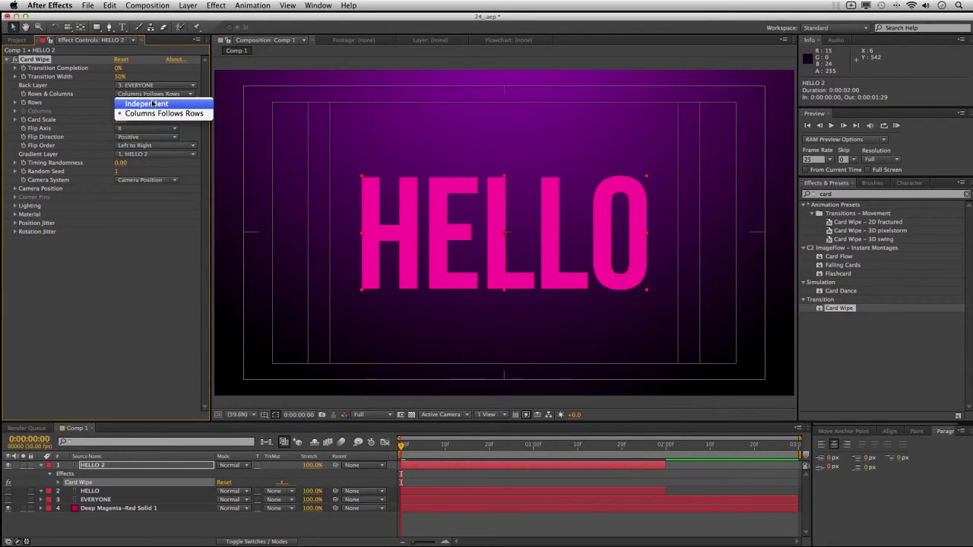
click(151, 101)
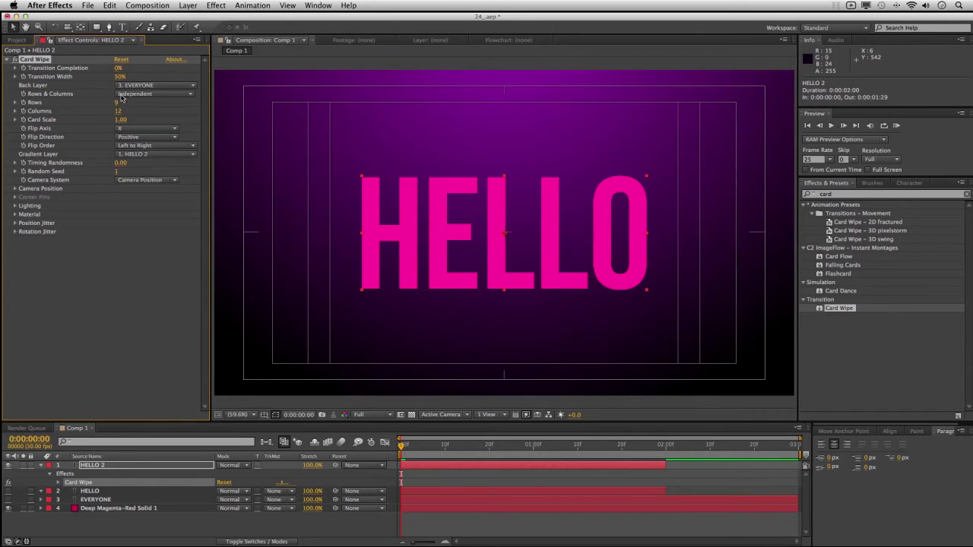
drag(118, 67, 137, 69)
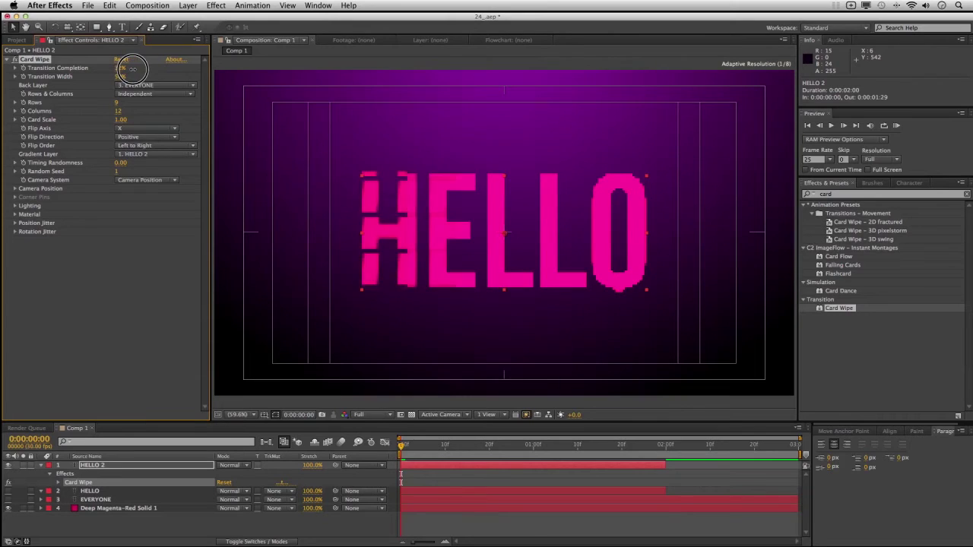
drag(120, 120, 168, 121)
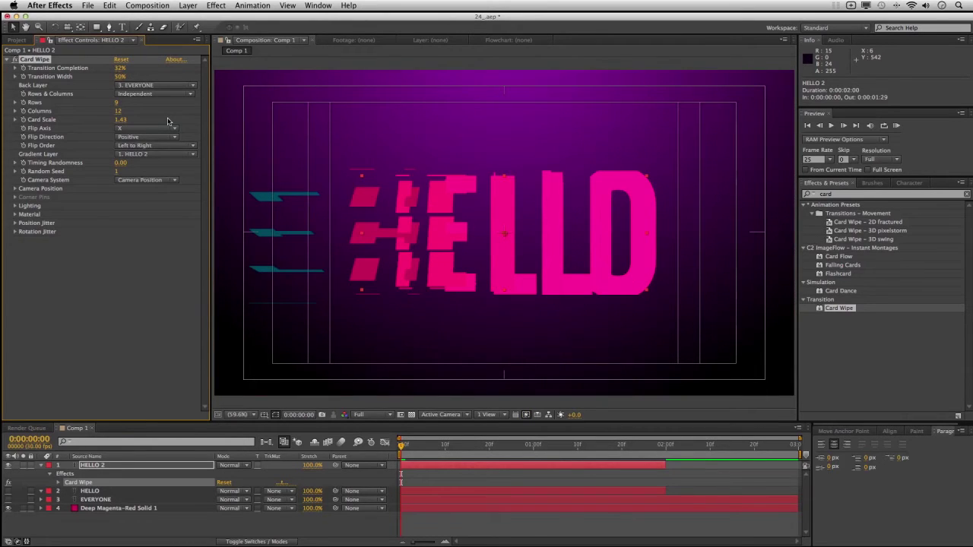
key(super+z)
key(super+z)
key(super+z)
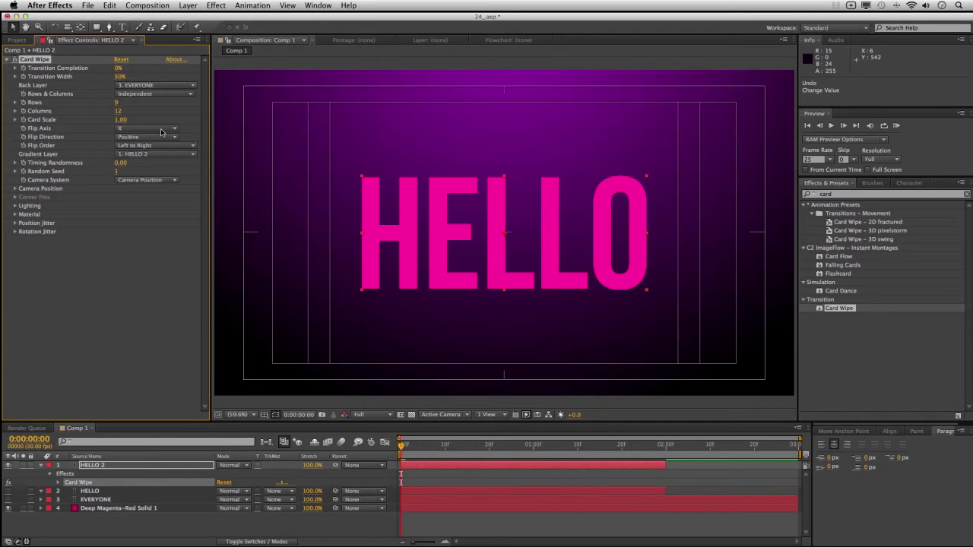
Set Card Wipe Flip Axis and Flip Direction to Random, previewing at 26% completion
click(161, 131)
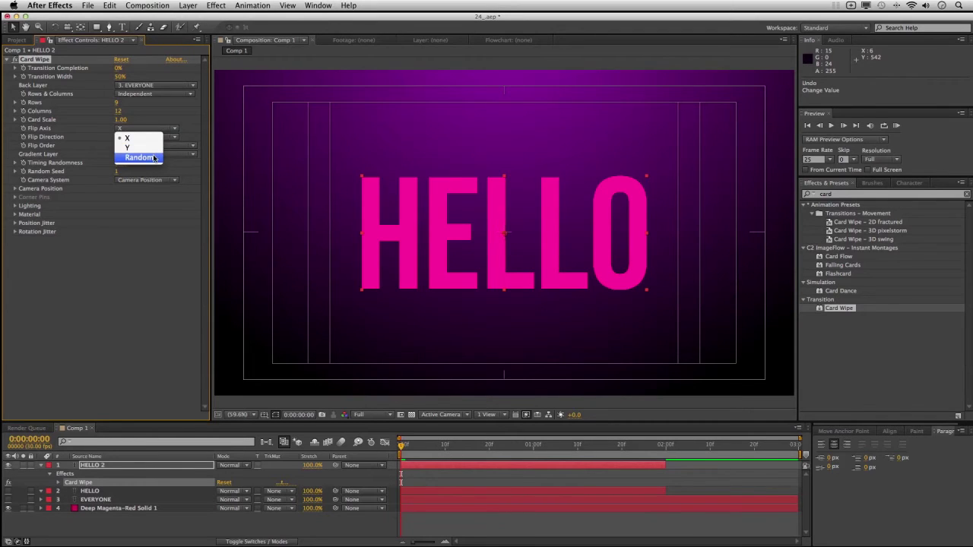
click(155, 157)
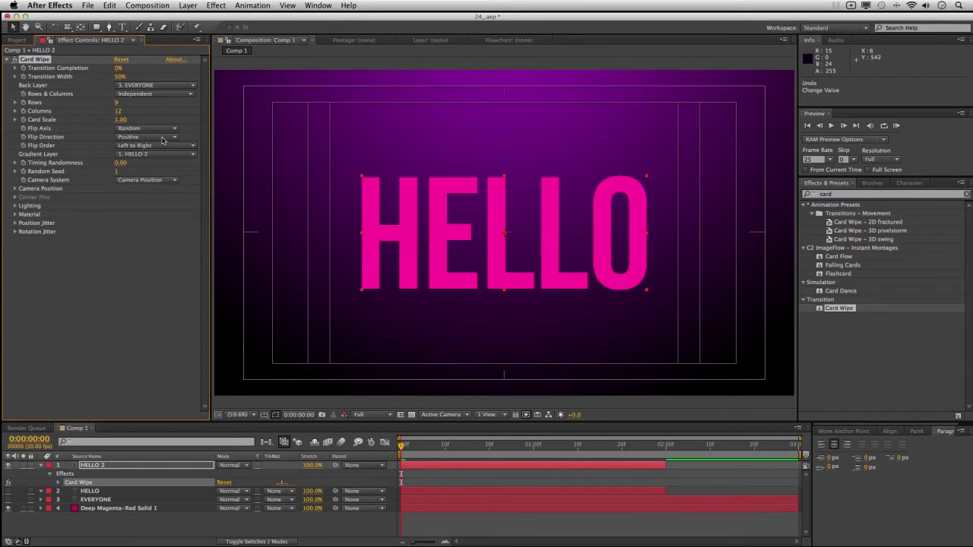
click(161, 139)
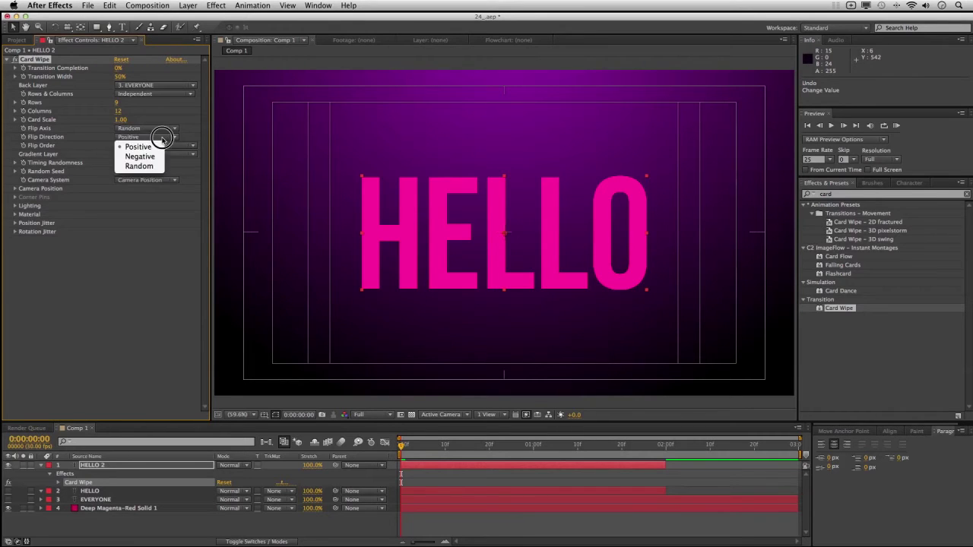
click(150, 165)
click(119, 69)
drag(118, 70, 139, 143)
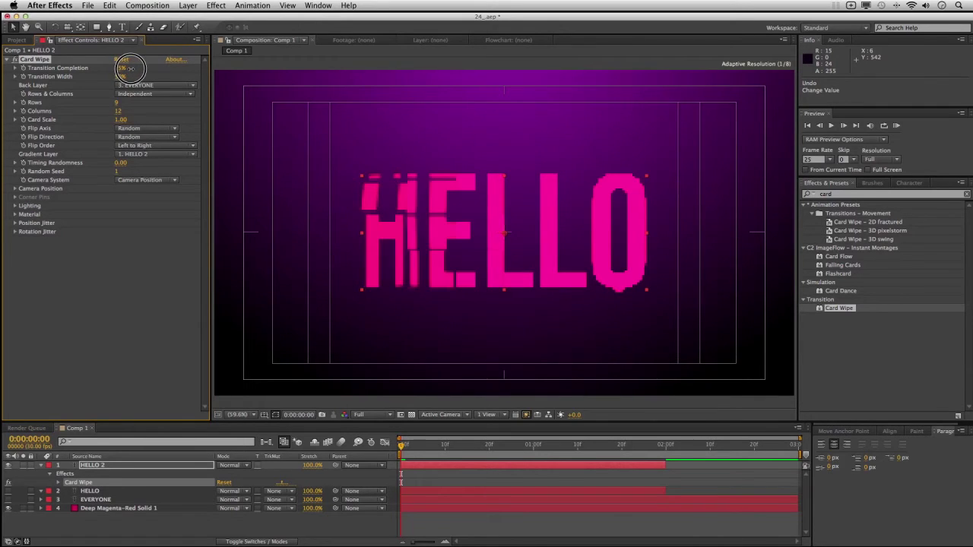
Try Right to Left and Bottom Left to Top Right flip orders, settling on Left to Right
click(150, 150)
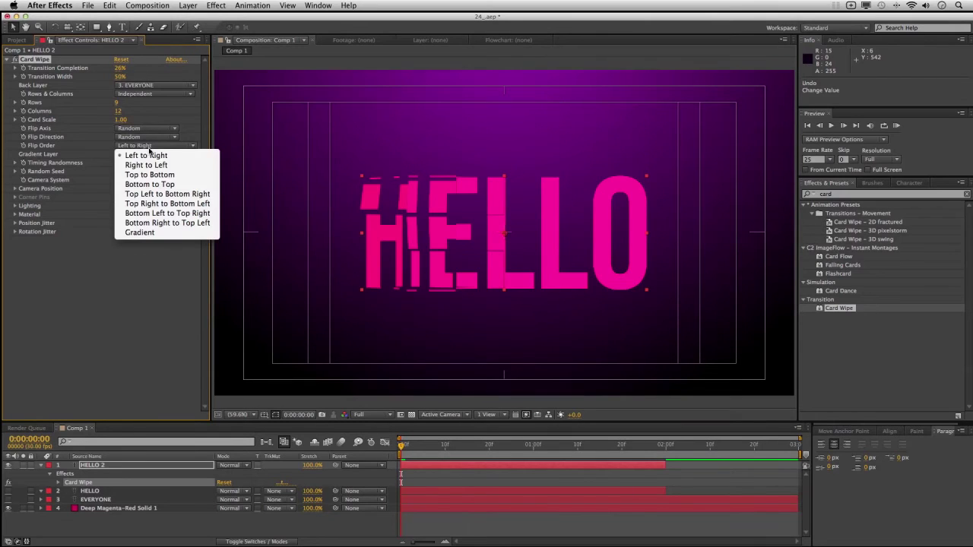
click(148, 168)
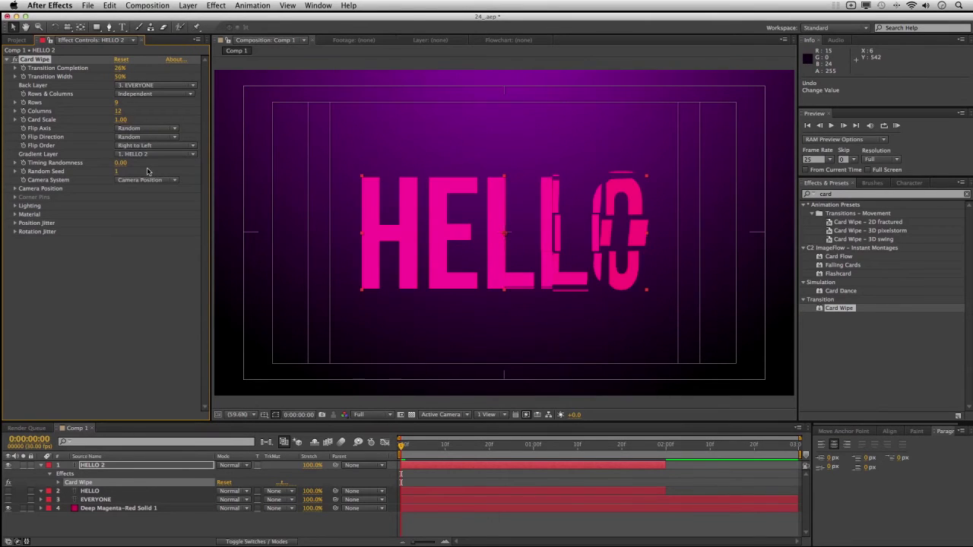
click(149, 145)
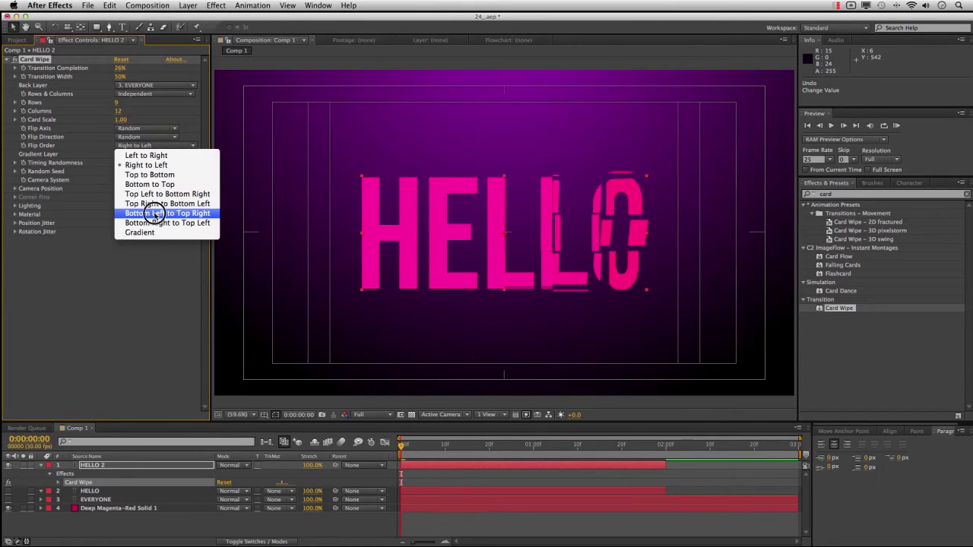
click(155, 214)
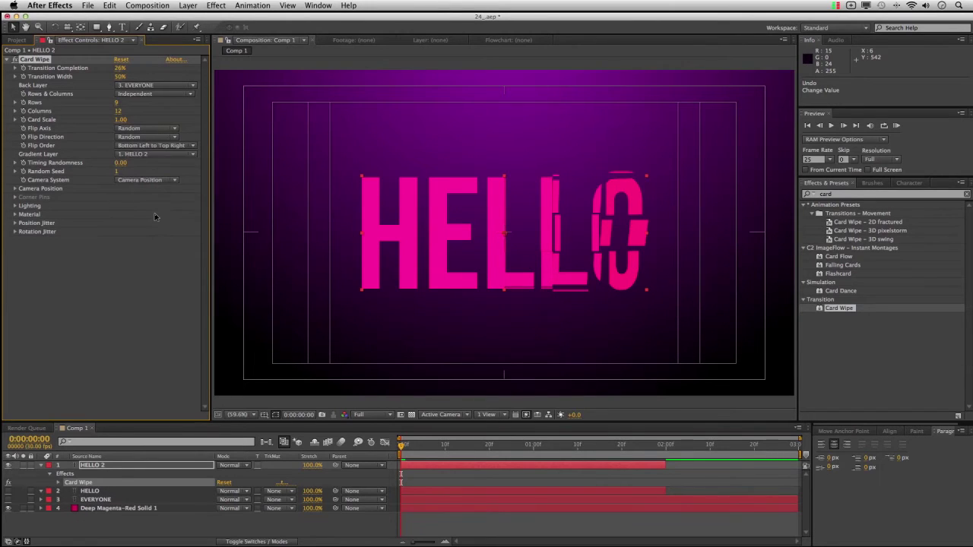
click(157, 144)
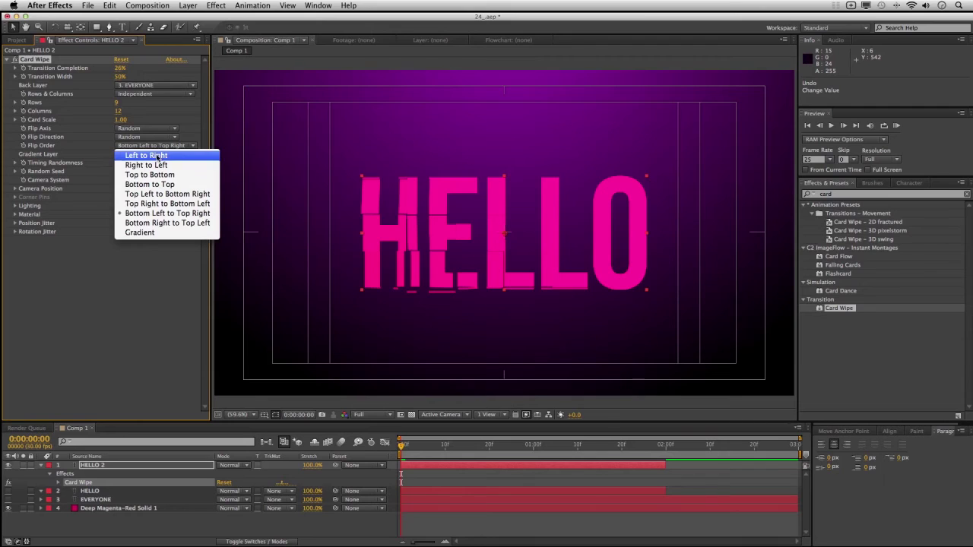
click(194, 152)
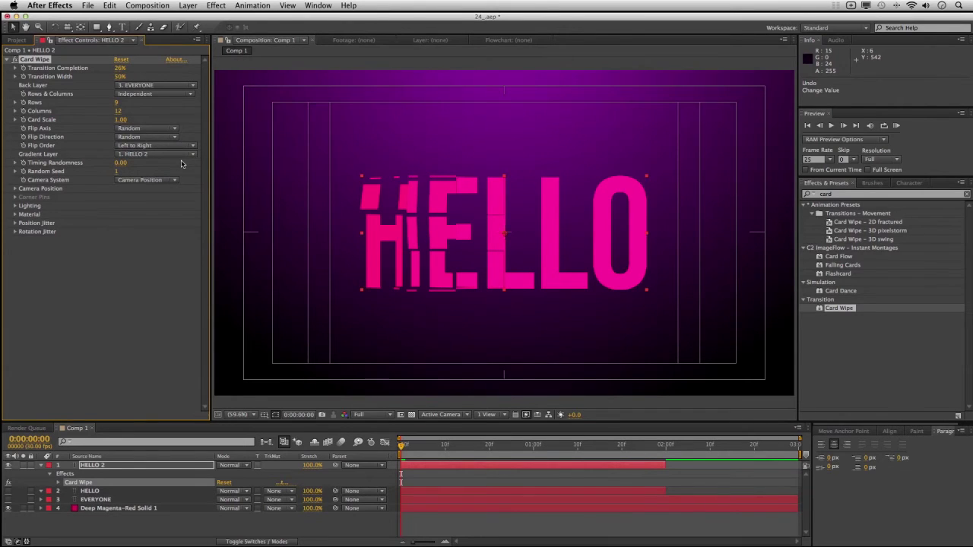
Set Card Wipe Timing Randomness to 1.00
click(119, 165)
drag(119, 164, 205, 165)
click(124, 163)
text(1)
key(Return)
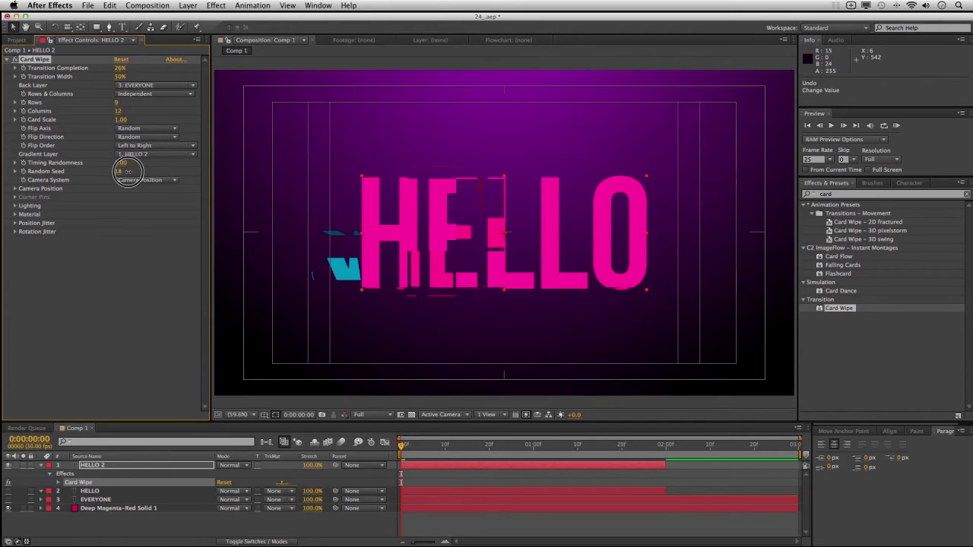
Scrub Card Wipe's Random Seed, then enter 10 as its value
drag(116, 171, 135, 172)
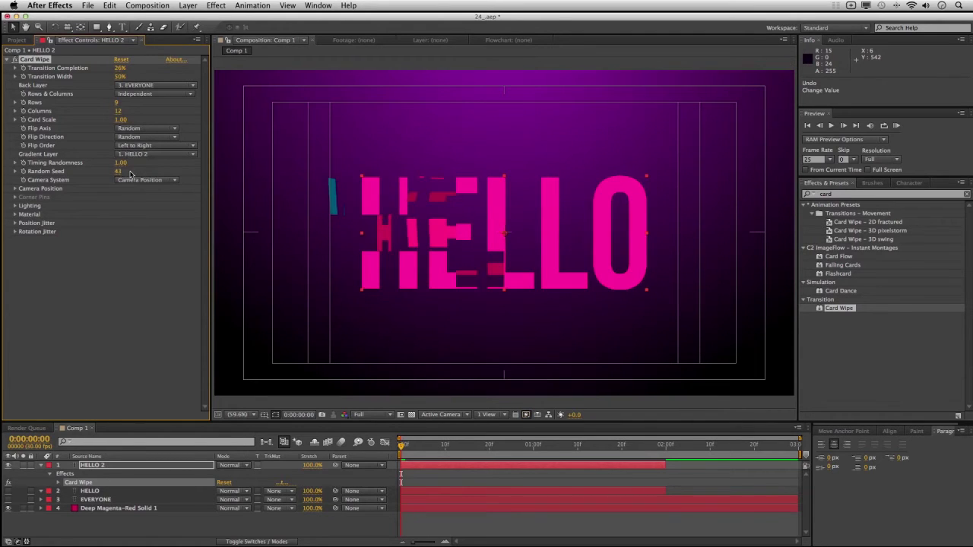
click(120, 173)
text(10)
key(Return)
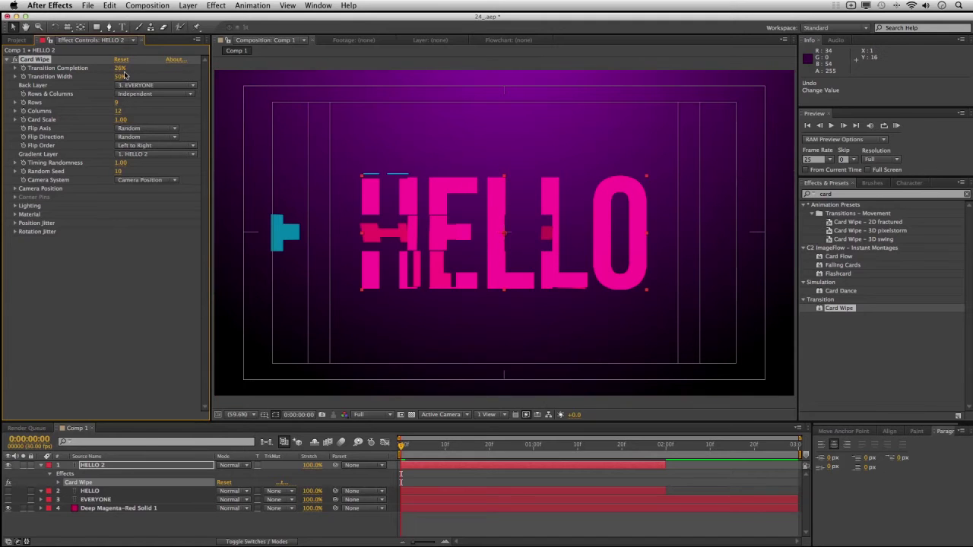
Scrub Transition Completion forward and back, leaving HELLO 2's wipe near 37%
mouse_move(122, 70)
mouse_down()
mouse_move(96, 68)
mouse_move(148, 68)
mouse_up()
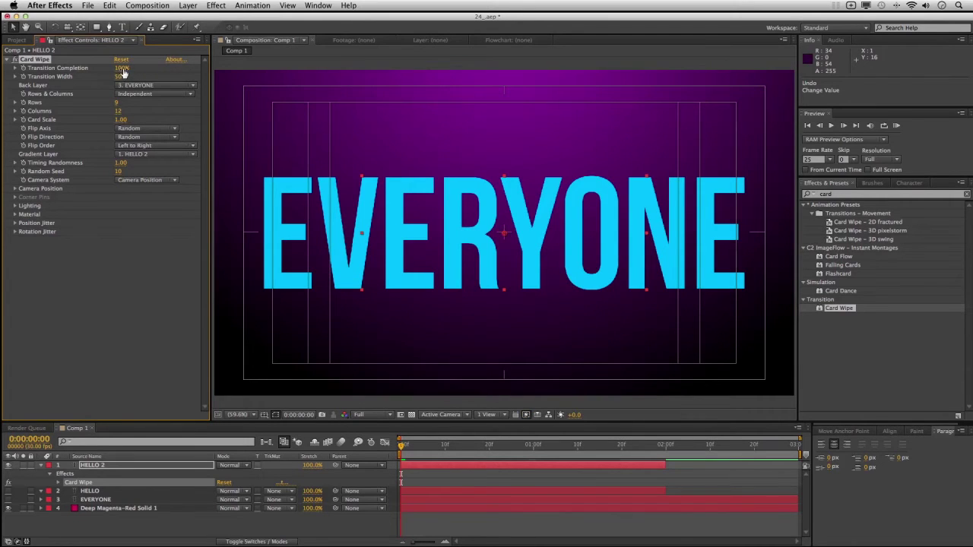
drag(122, 68, 78, 65)
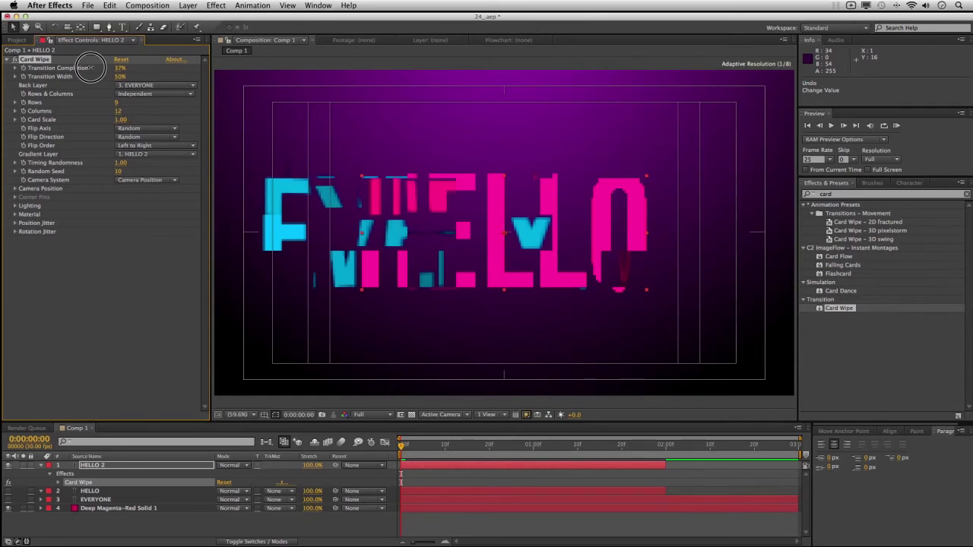
click(117, 102)
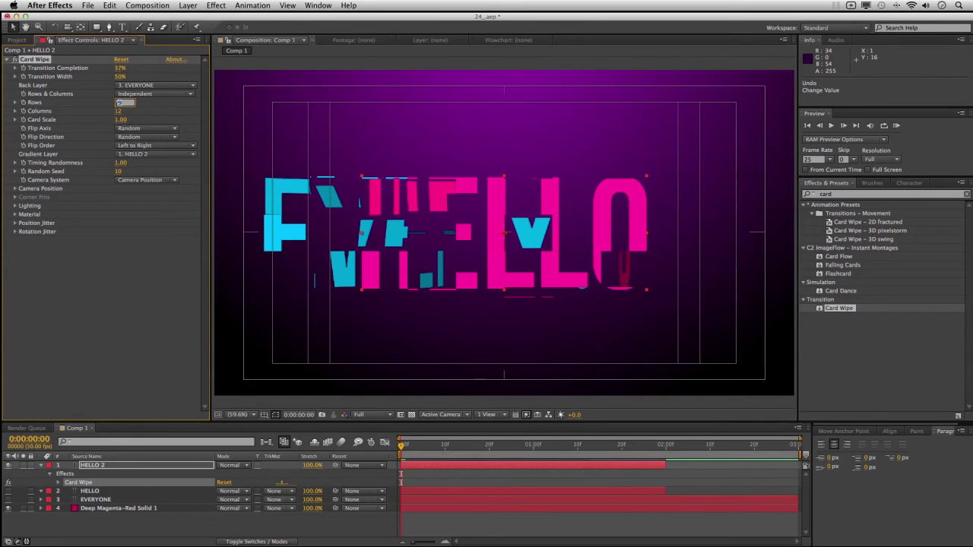
Give Card Wipe 12 rows and 24 columns, then scrub completion back to 0%
click(119, 112)
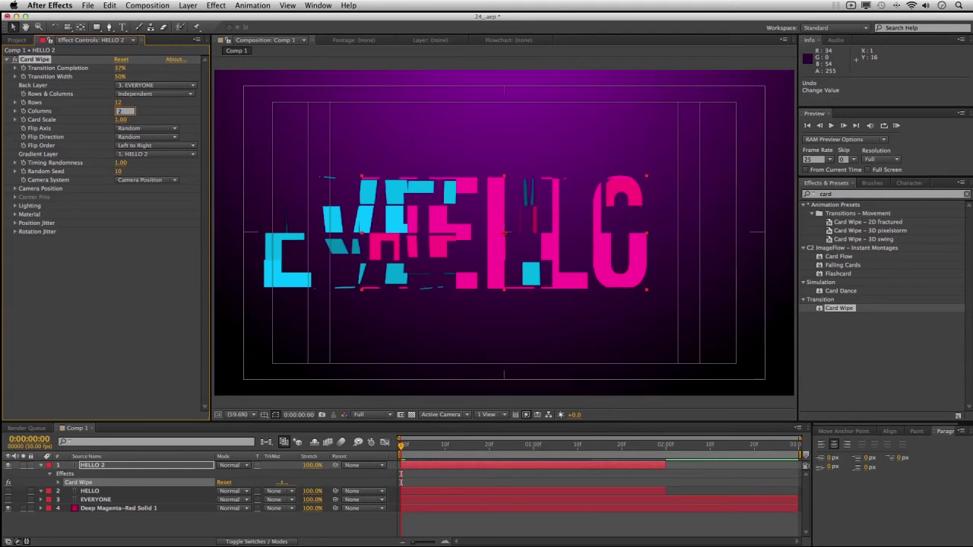
text(4)
key(Return)
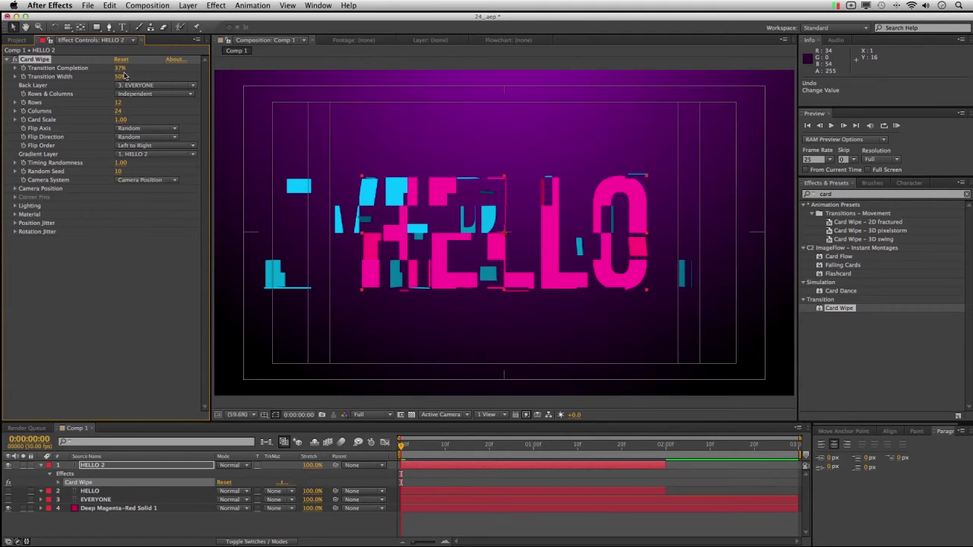
mouse_move(120, 73)
mouse_down()
mouse_move(137, 68)
mouse_move(53, 66)
mouse_up()
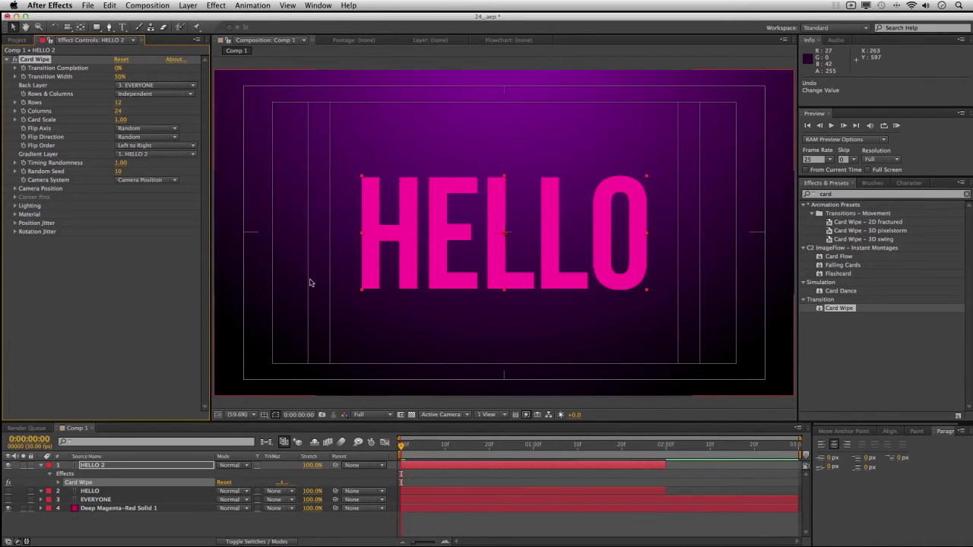
Keyframe Transition Completion at 0% at the start and 100% at 0:00:01:00
click(23, 68)
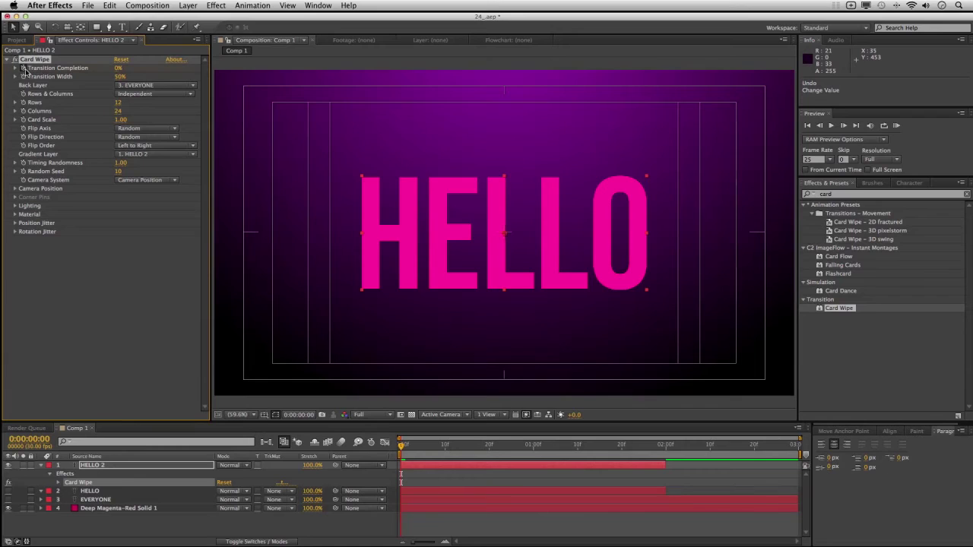
click(30, 440)
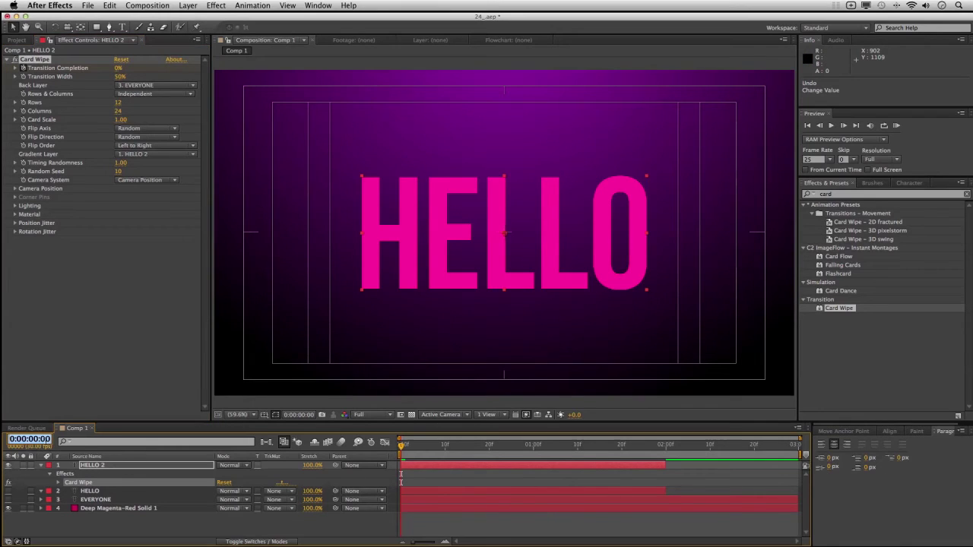
text(100)
key(Return)
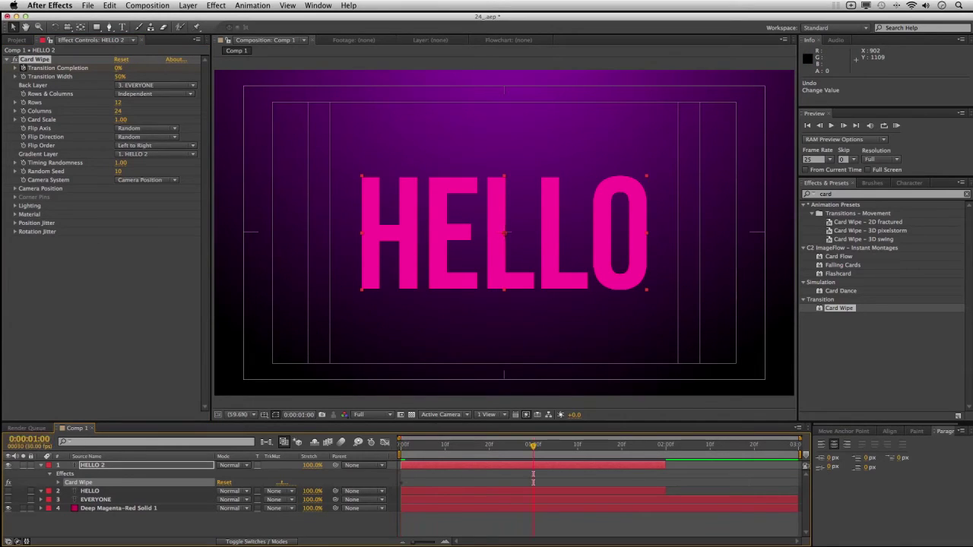
click(119, 68)
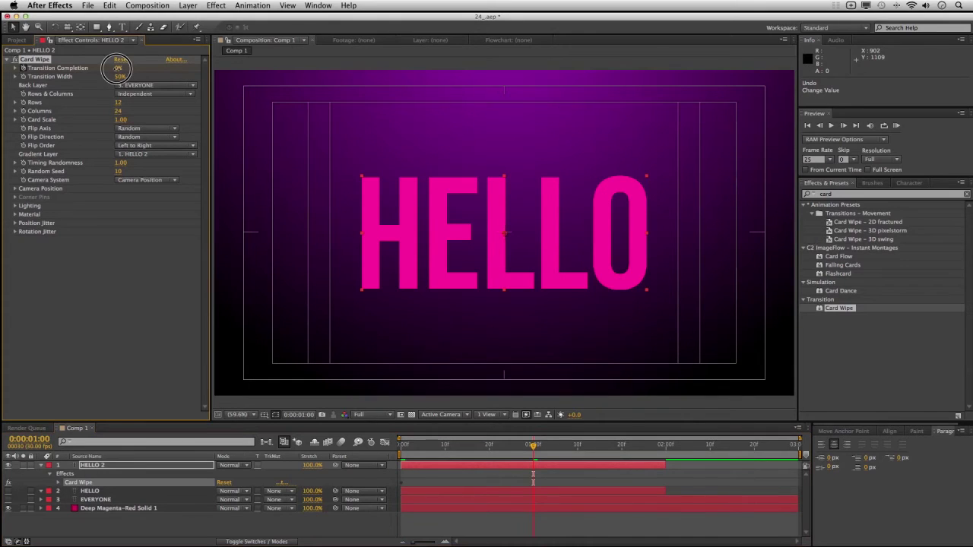
text(100)
key(Return)
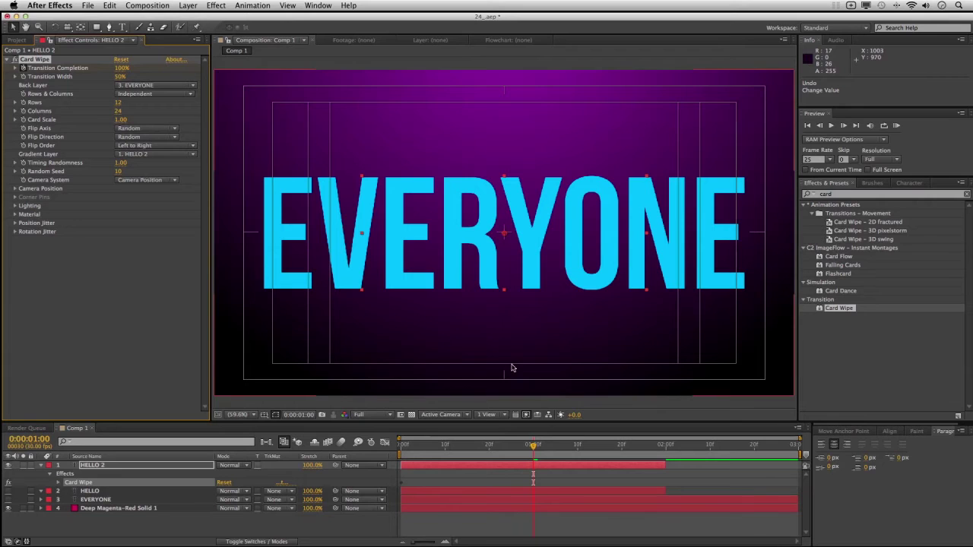
Reveal HELLO 2's keyframes with U and apply Easy Ease to the one-second keyframe
click(494, 465)
key(u)
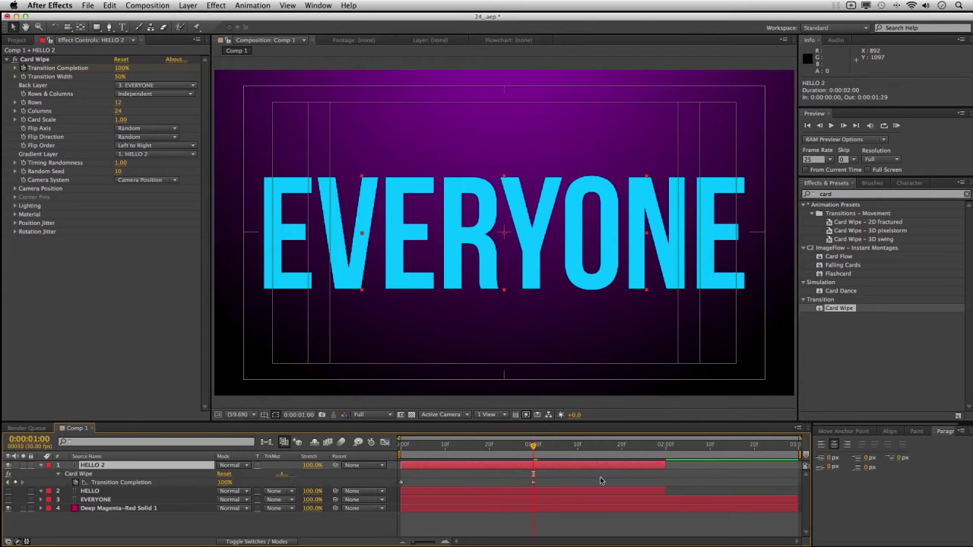
mouse_move(495, 447)
mouse_down()
mouse_move(397, 448)
mouse_move(533, 457)
mouse_up()
right_click(534, 484)
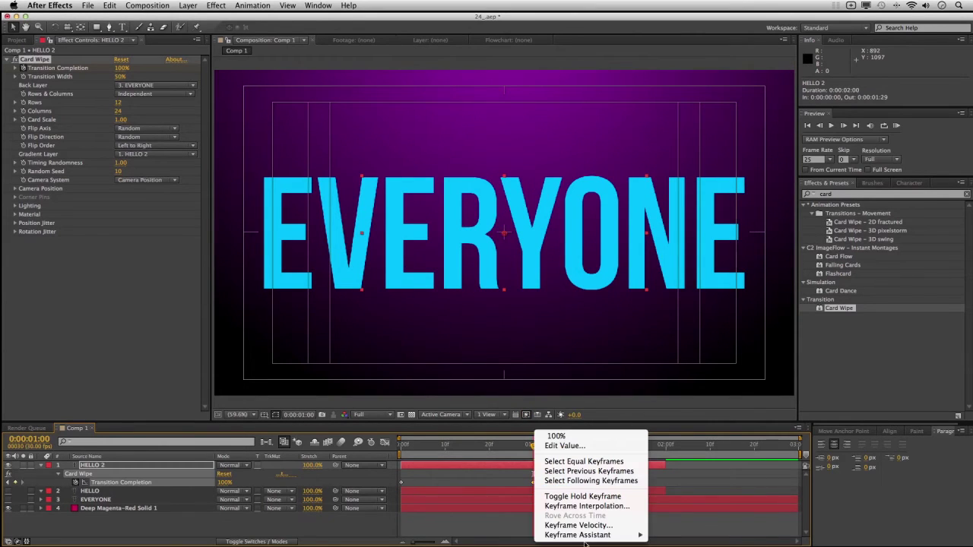
mouse_move(585, 536)
click(711, 477)
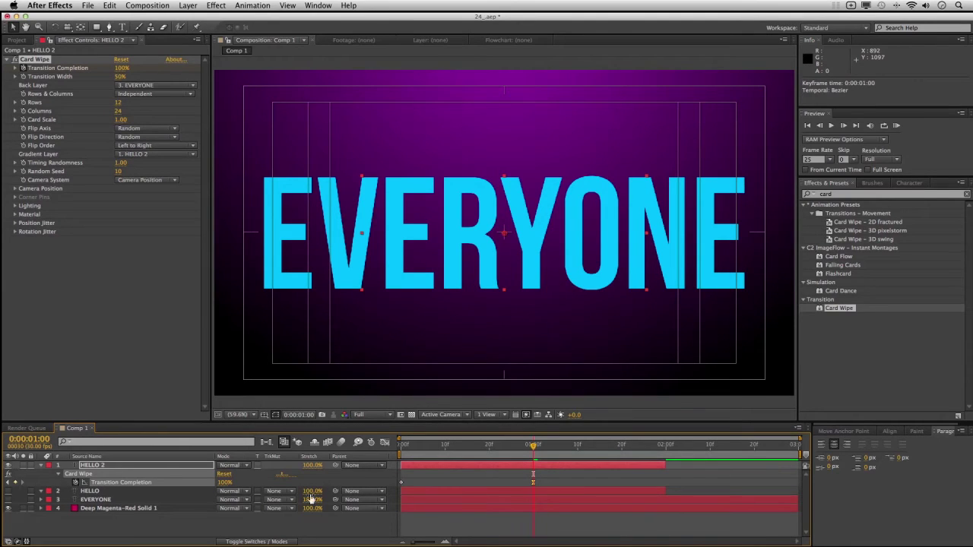
Turn the original HELLO layer back on, compare against HELLO 2, and rewind to frame 0
click(9, 492)
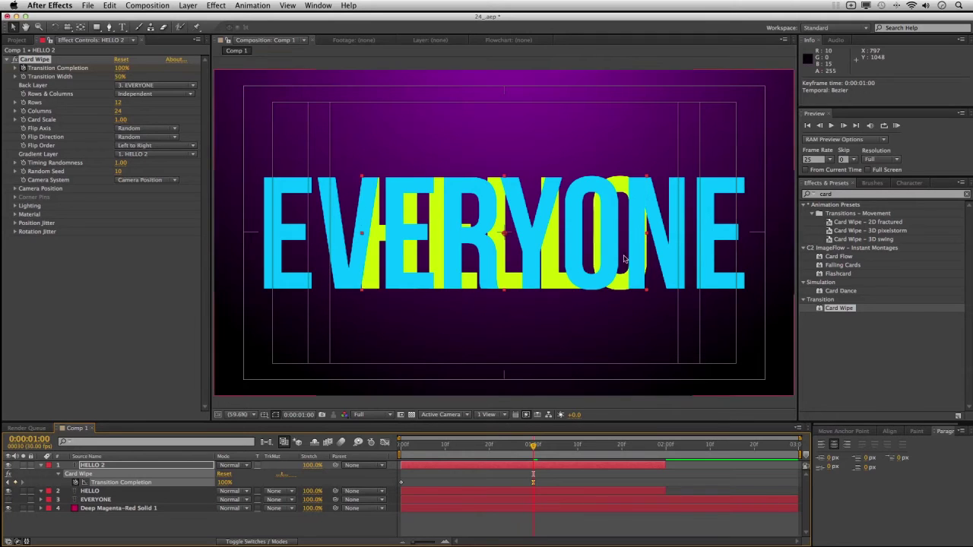
click(9, 466)
click(8, 465)
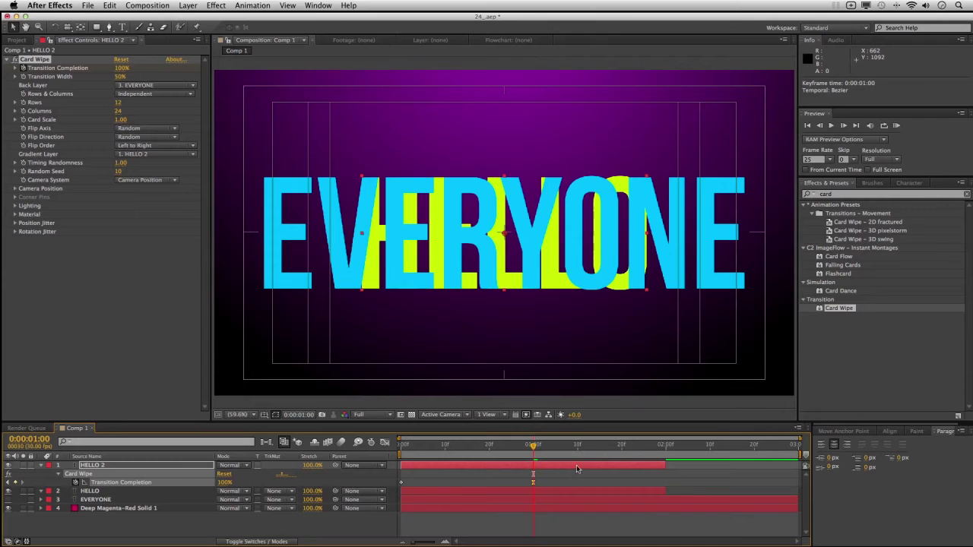
click(42, 66)
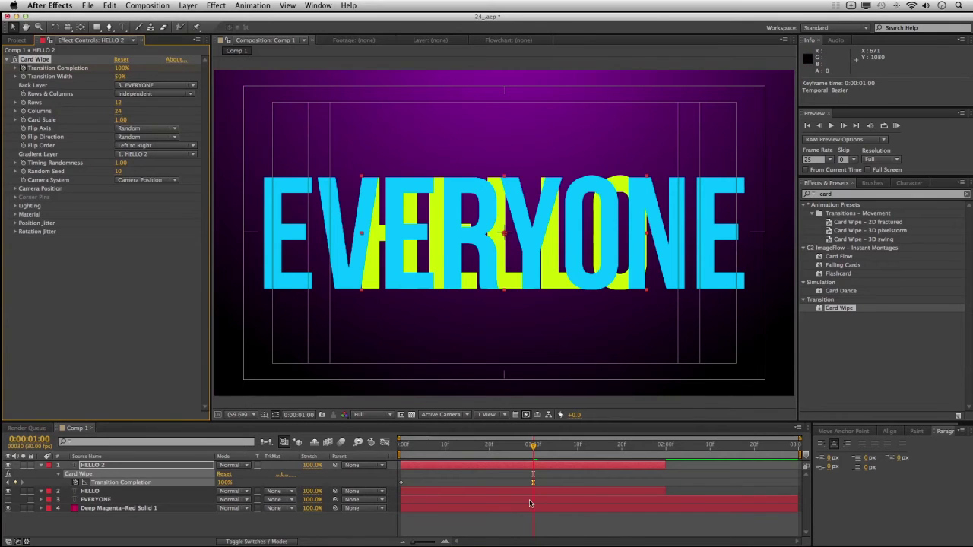
click(434, 491)
click(411, 451)
drag(408, 453, 374, 452)
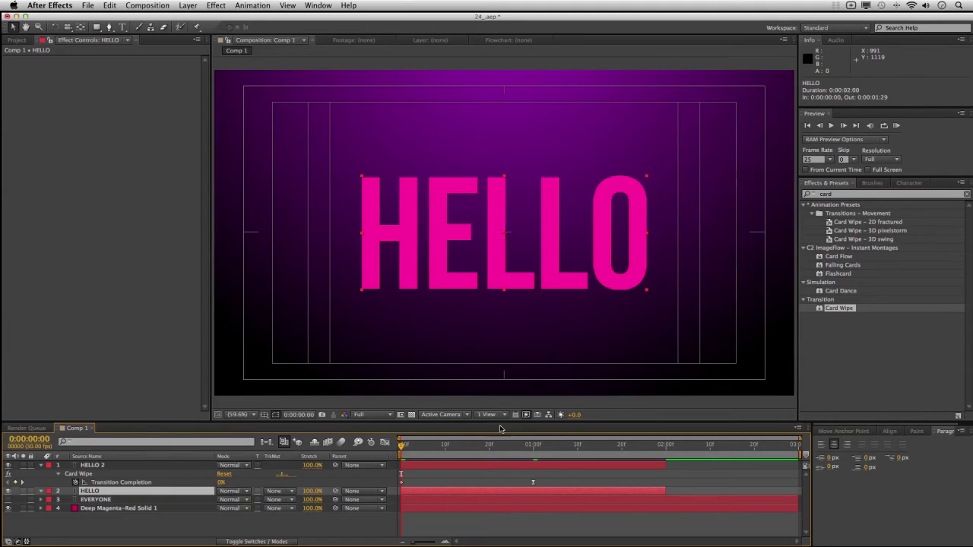
Paste the Card Wipe effect and its keyframes onto the HELLO layer and scrub to check it
key(super+alt+shift+e)
drag(403, 450, 433, 449)
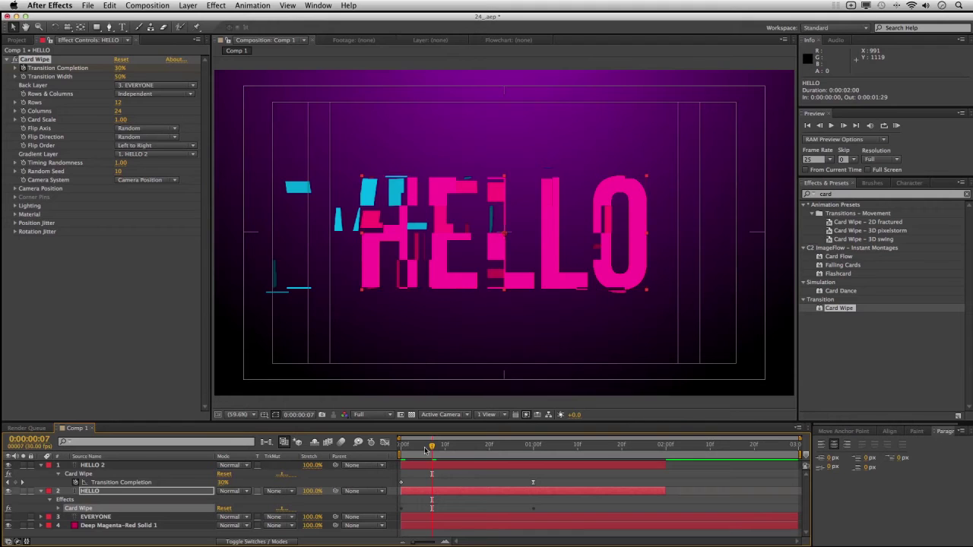
key(Home)
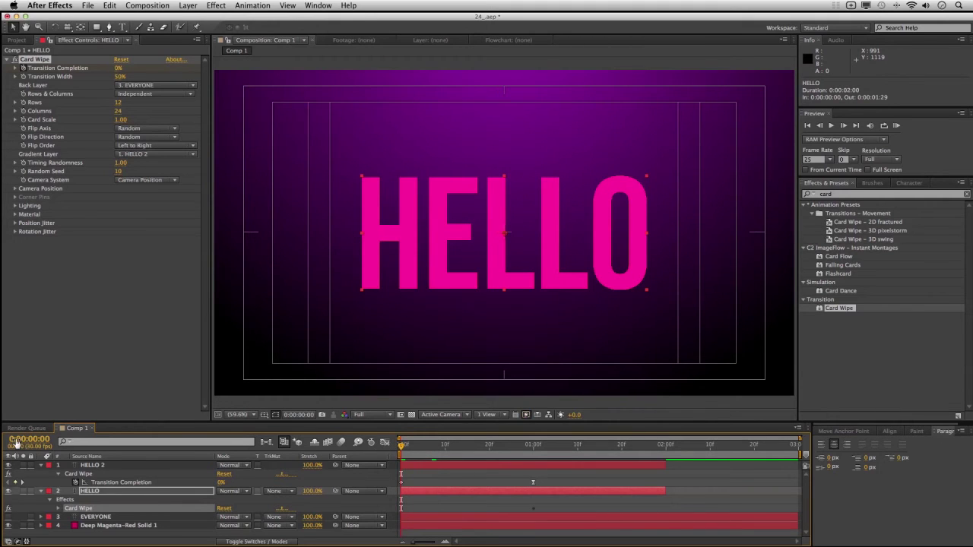
Start the HELLO layer at frame 5 and move its end keyframe back to 1:00
click(37, 441)
text(0)
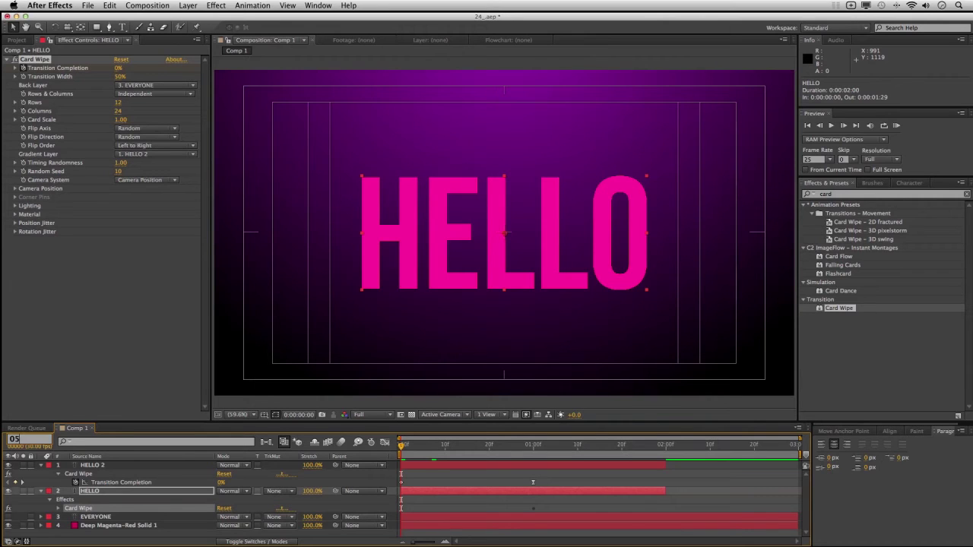
key(Return)
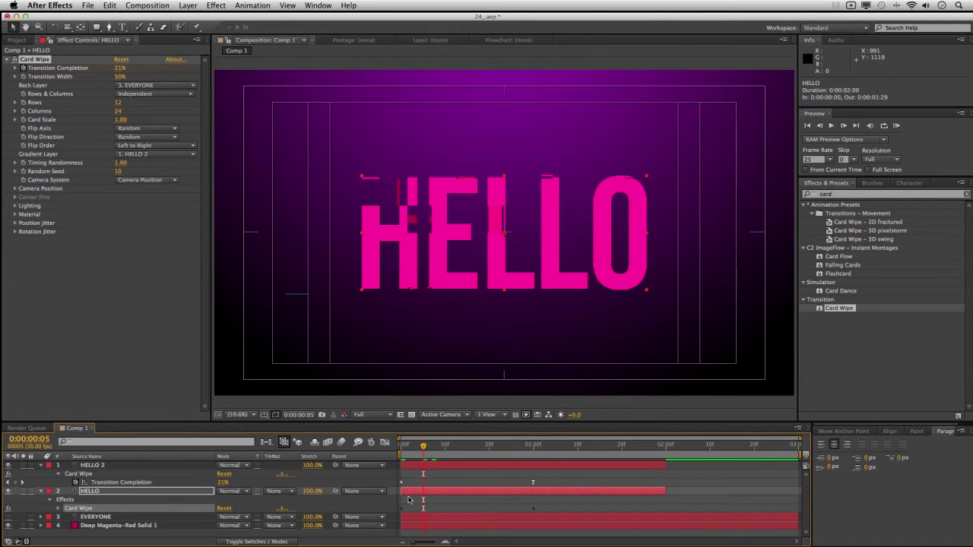
key(u)
drag(432, 494, 455, 494)
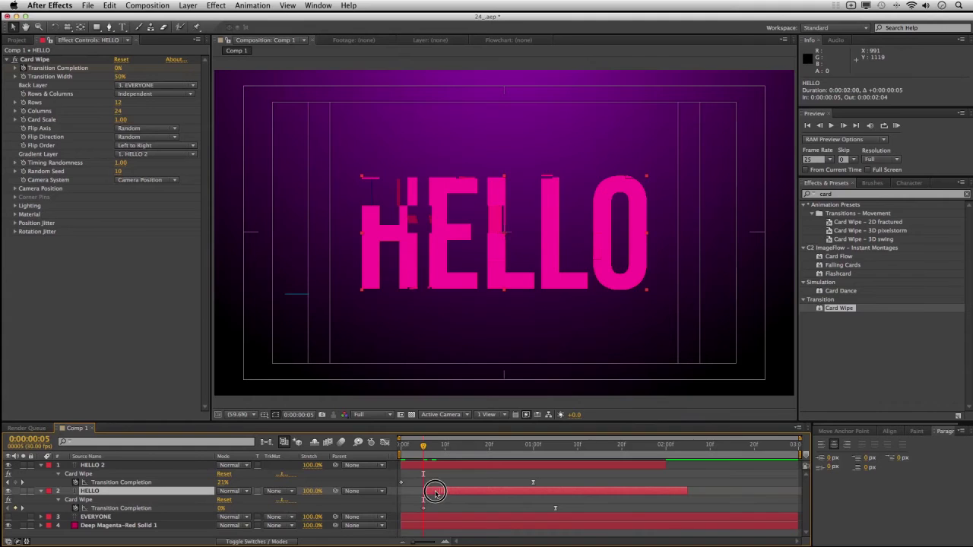
click(555, 508)
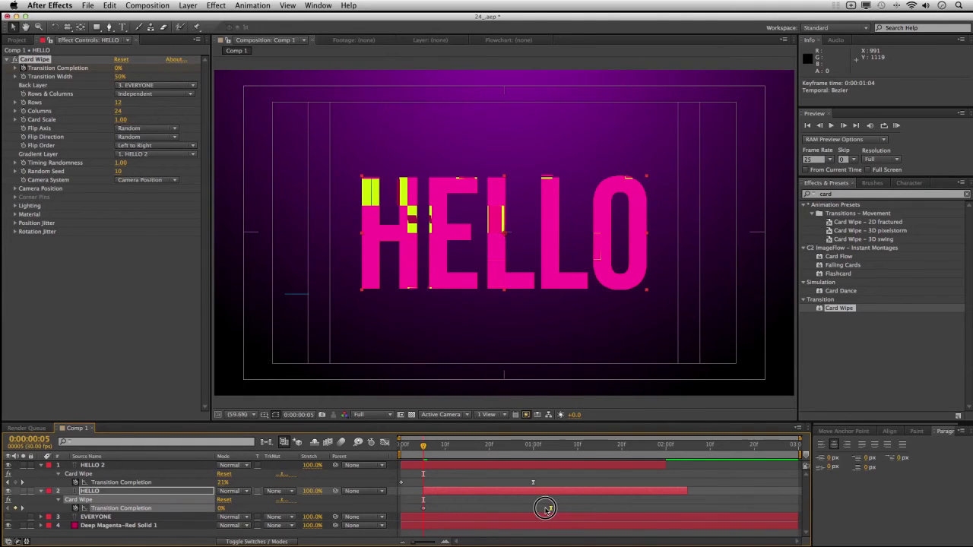
drag(546, 508, 533, 508)
click(526, 448)
drag(526, 449, 395, 449)
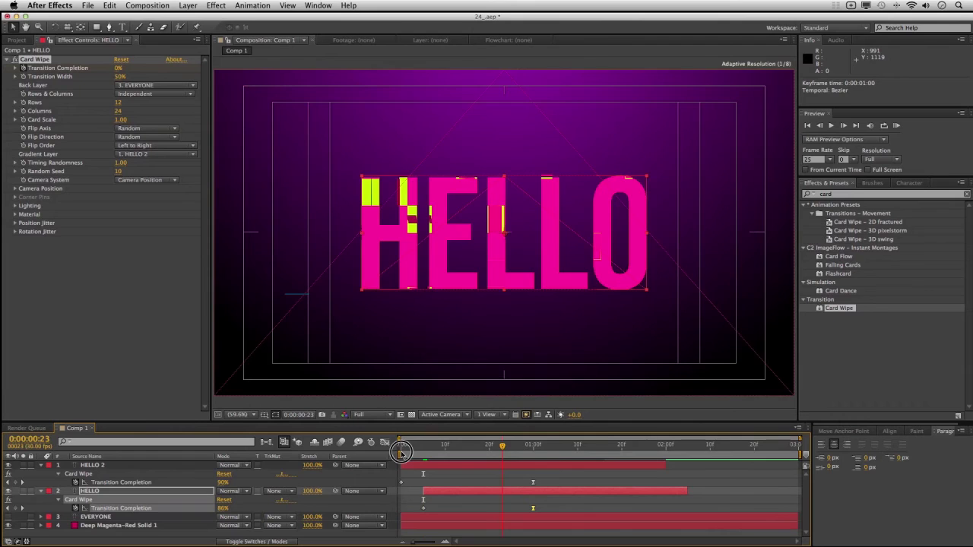
Keep Full resolution, save the project, and run a RAM preview of the staggered wipes
click(381, 417)
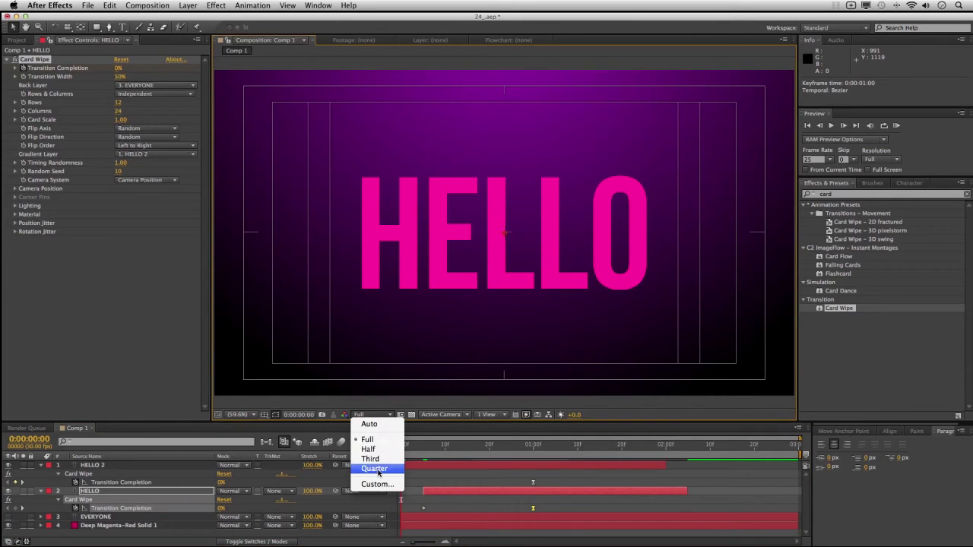
key(Escape)
click(489, 447)
key(super+s)
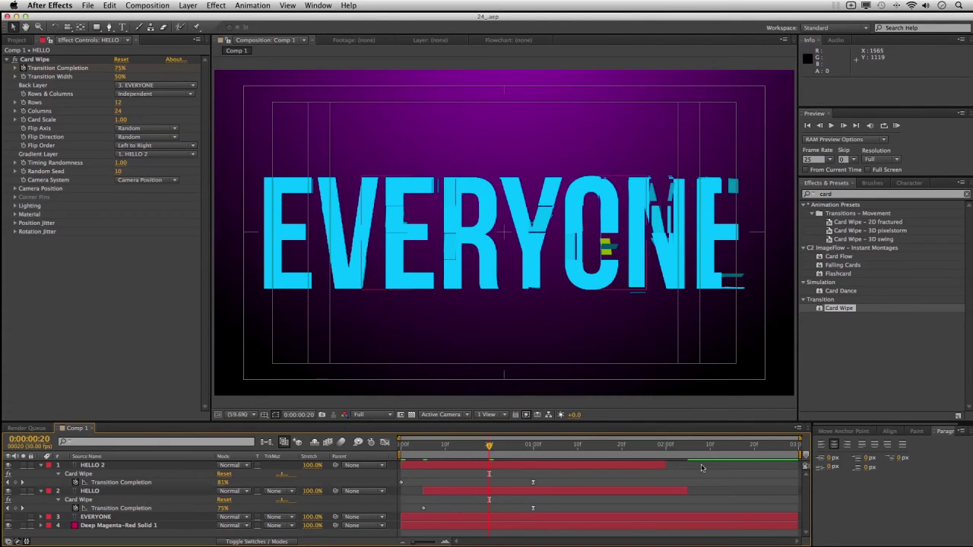
click(896, 126)
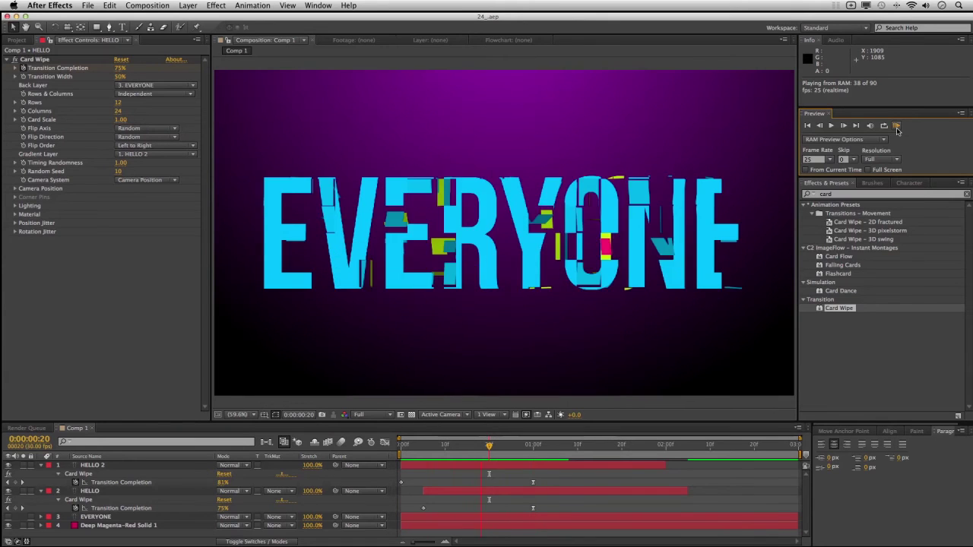
key(space)
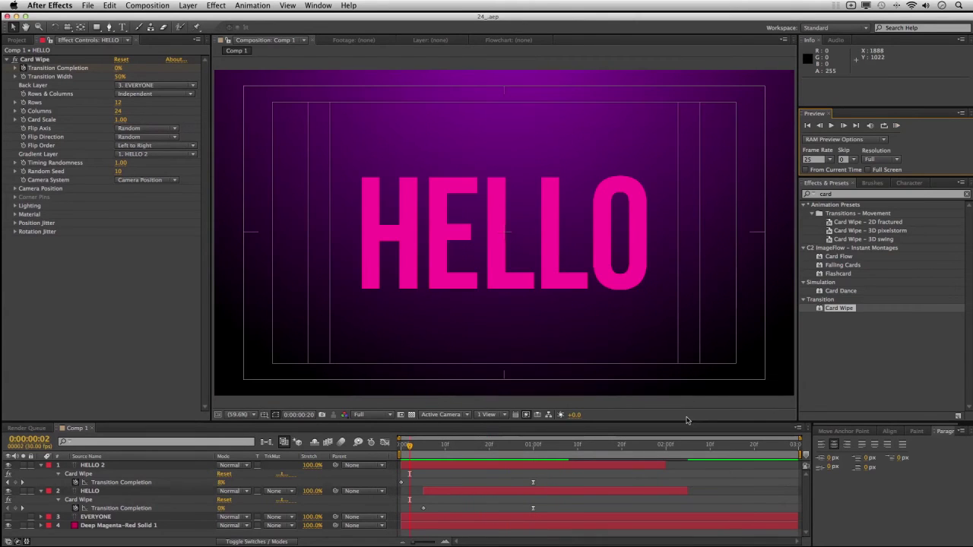
Slide the HELLO 2, HELLO and EVERYONE layer bars to start near one second, undoing one misplaced drag
click(438, 467)
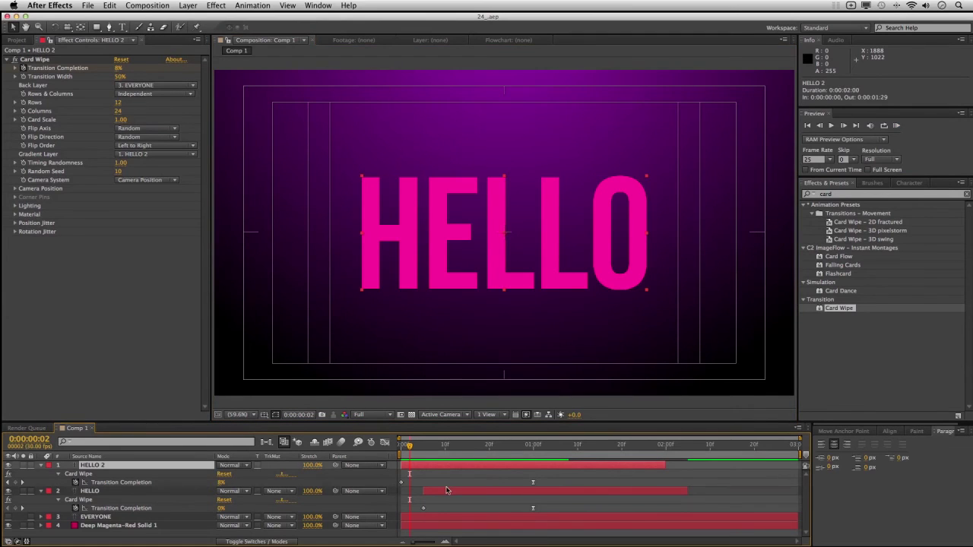
drag(446, 494, 532, 491)
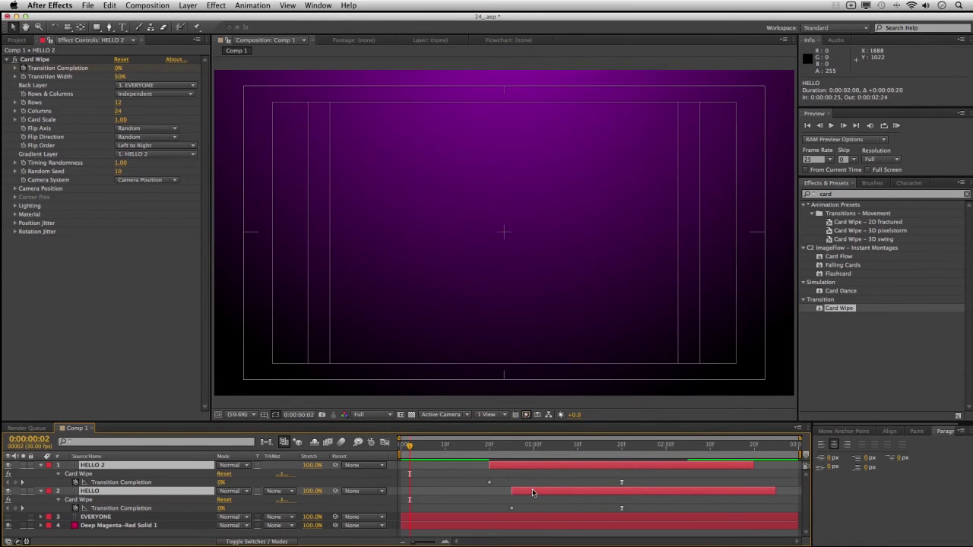
key(ctrl+z)
drag(433, 519, 559, 516)
click(546, 465)
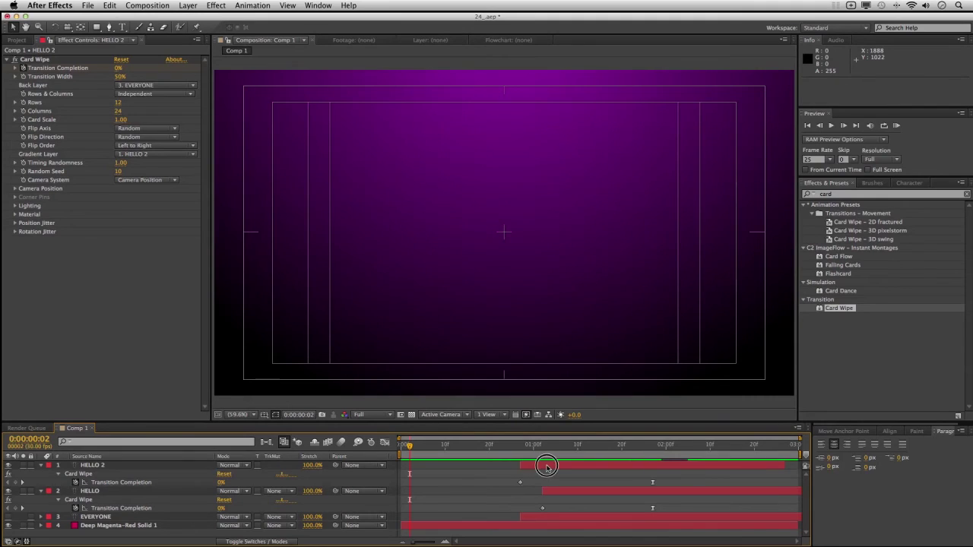
click(546, 465)
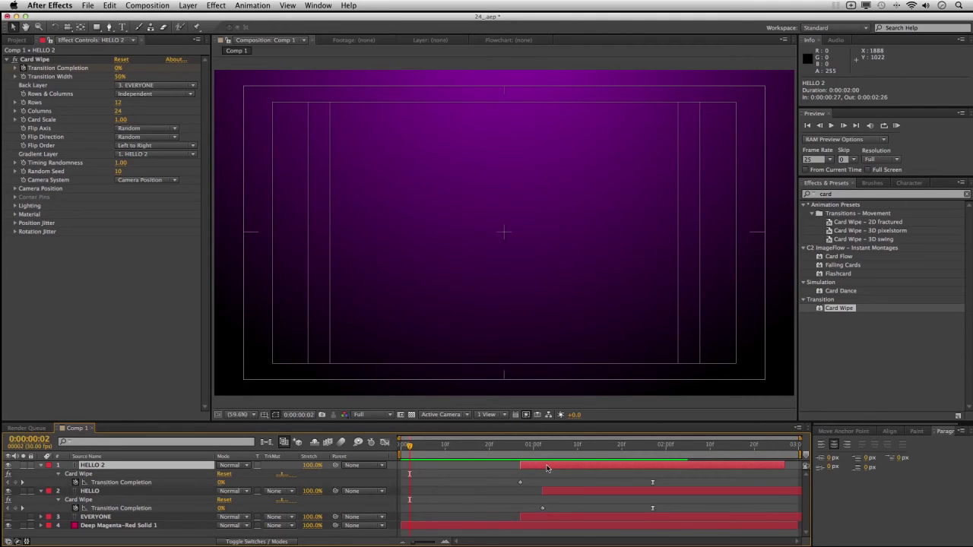
Duplicate HELLO 2 as HELLO 3 starting at frame 0, with its Card Wipe Back Layer set to None
key(ctrl+d)
mouse_move(546, 465)
mouse_down()
mouse_move(426, 462)
mouse_move(446, 467)
mouse_up()
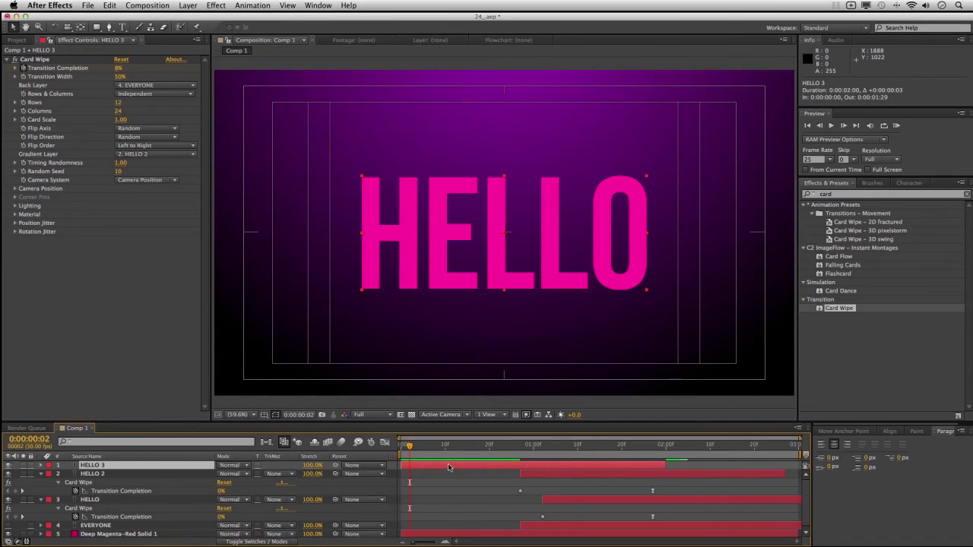
key(u)
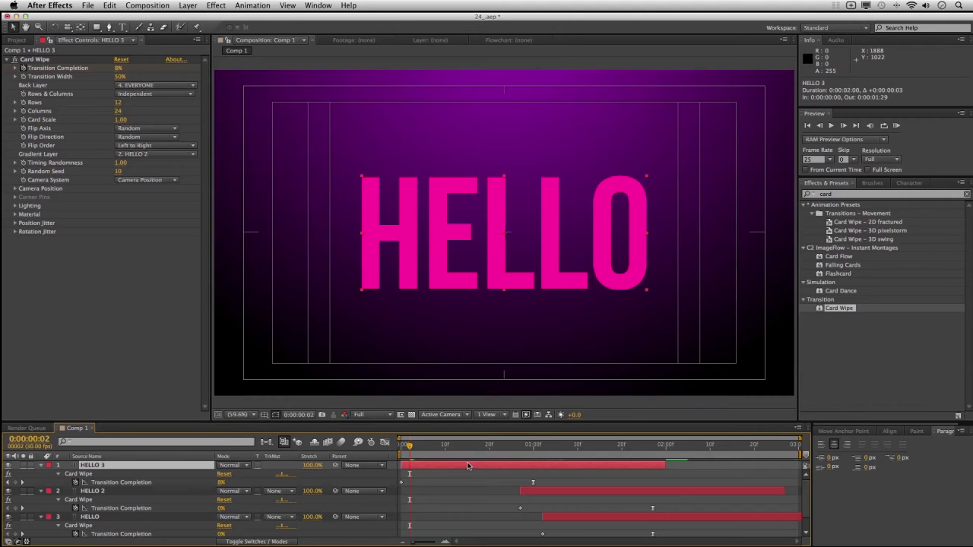
click(158, 87)
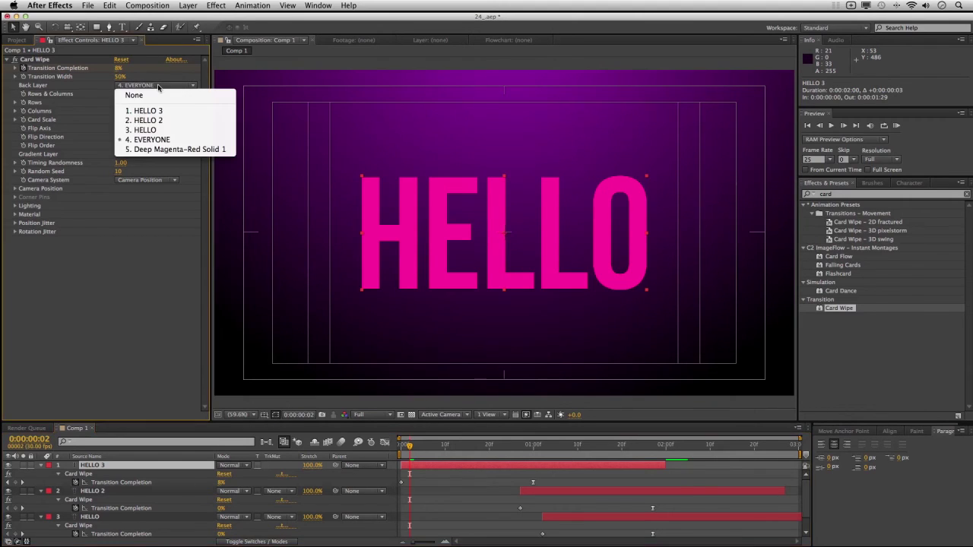
click(156, 95)
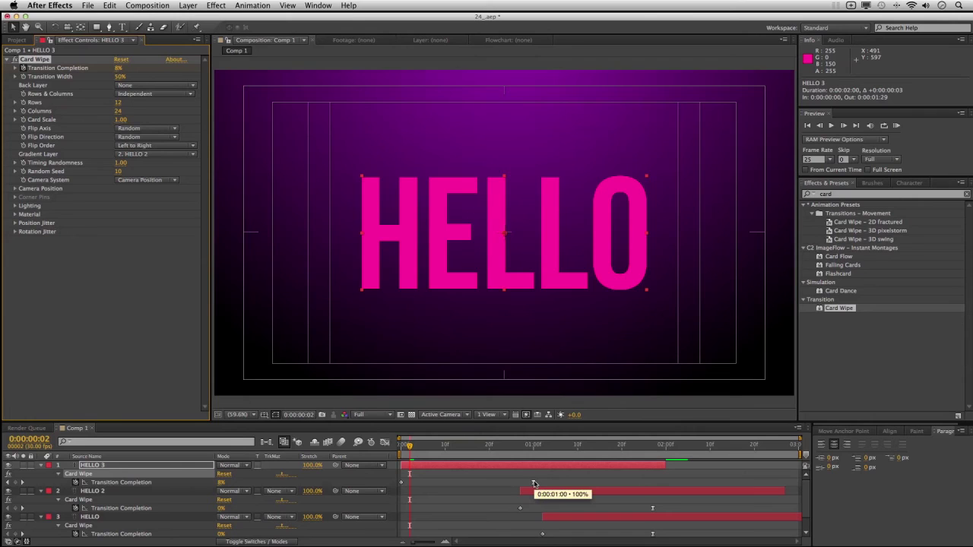
Move HELLO 3's Transition Completion end keyframe to 1:02 and check the wipe at 1:00
drag(533, 483, 519, 482)
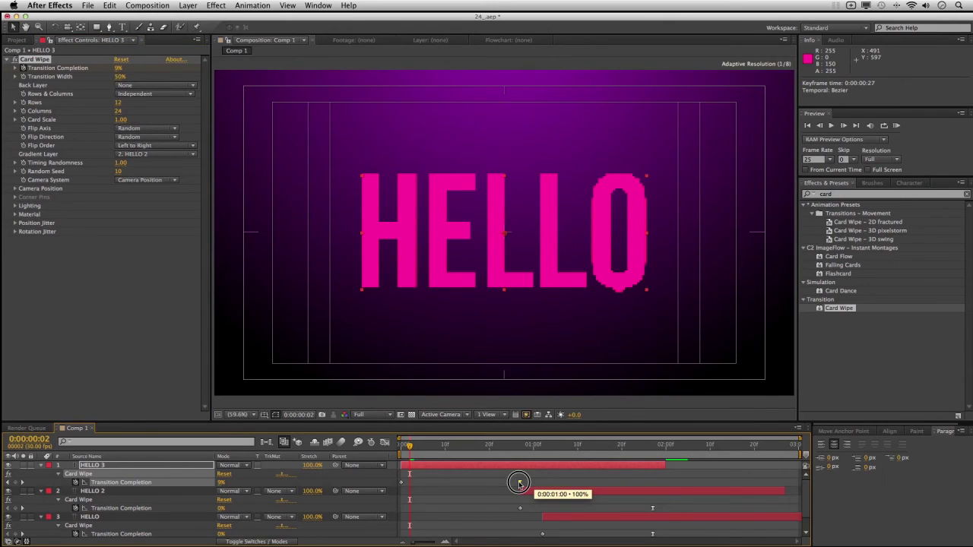
drag(519, 482, 542, 482)
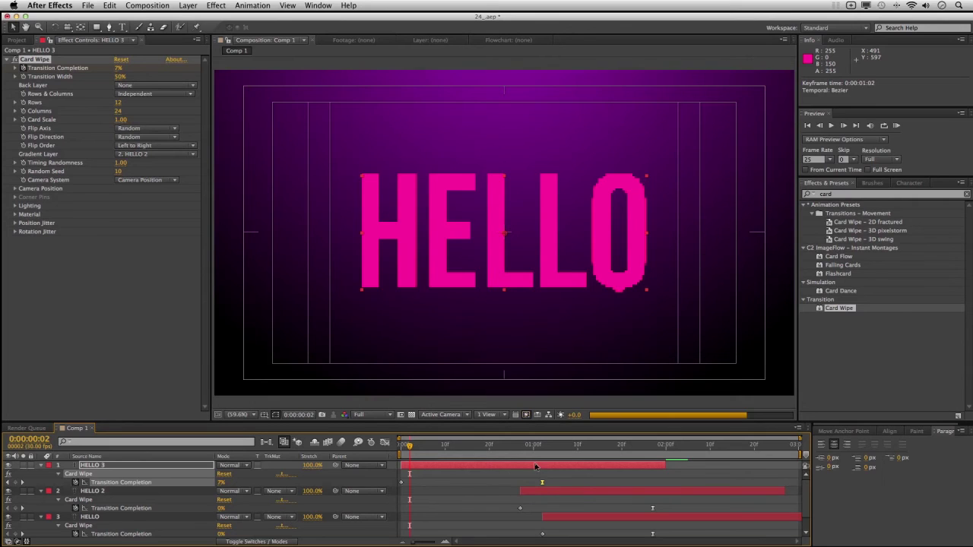
click(534, 452)
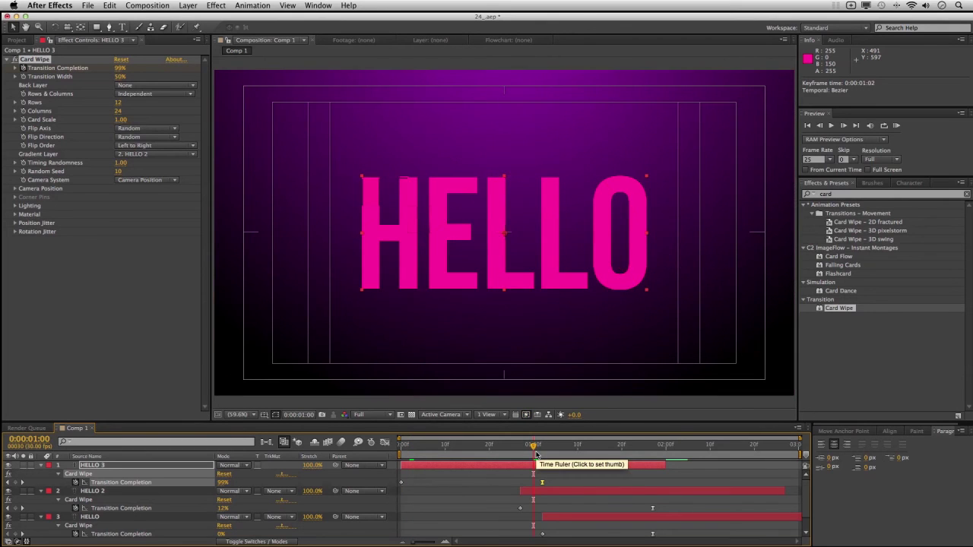
click(554, 491)
Shift the HELLO 2 and HELLO layers slightly later and scrub through to check the wipe
scroll(576, 497, down, 2)
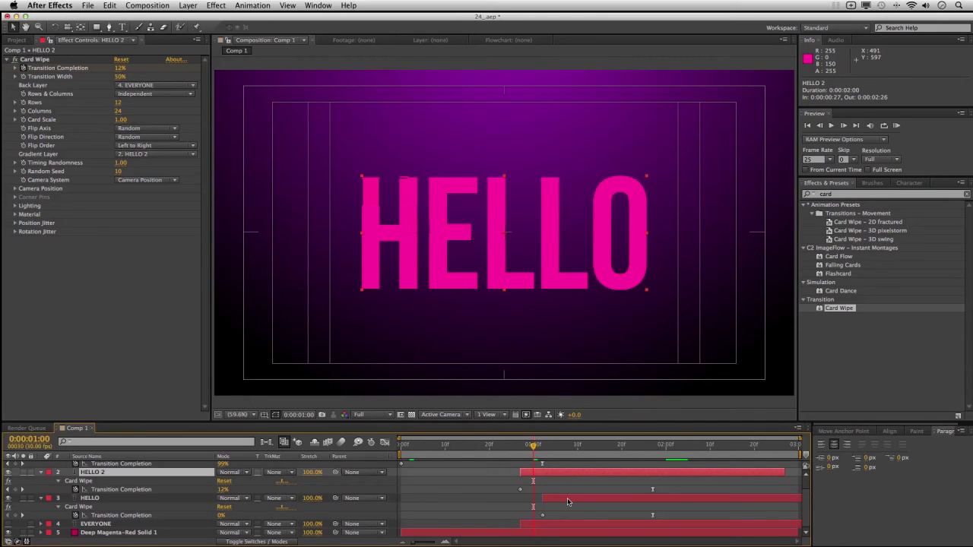
shift+click(567, 498)
shift+click(563, 524)
scroll(565, 492, up, 2)
drag(553, 496, 576, 492)
click(544, 447)
drag(544, 447, 463, 447)
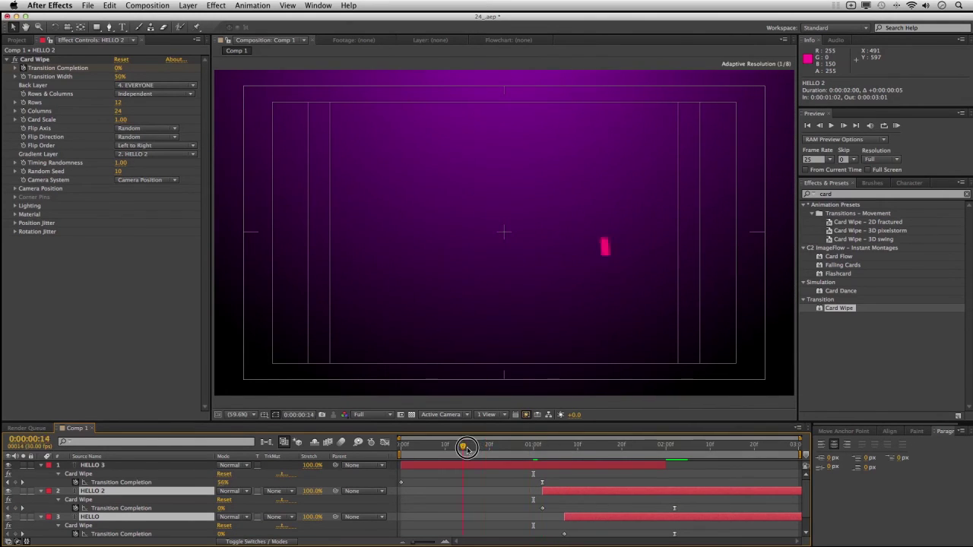
Move HELLO 3's wipe-end keyframe to 0:00:00:15
click(28, 439)
text(15)
key(Return)
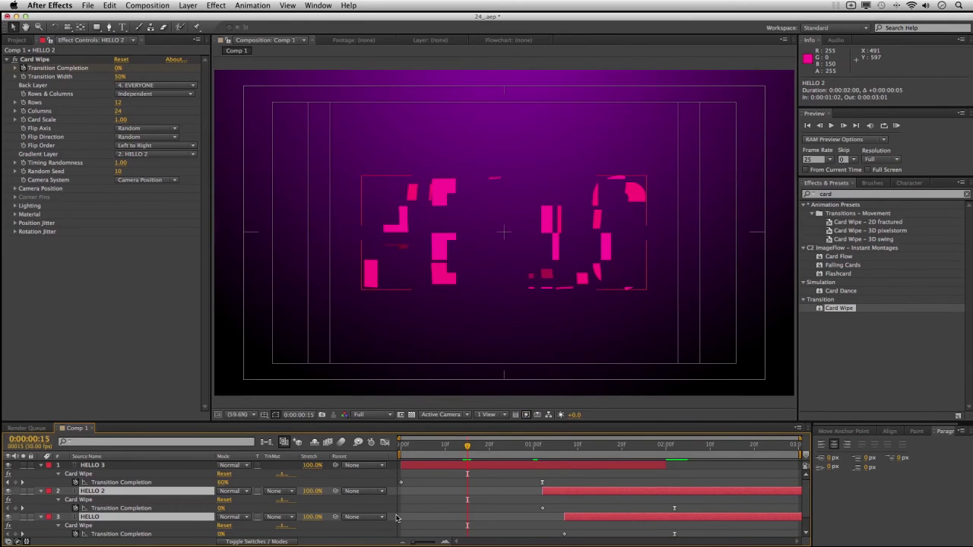
drag(543, 484, 467, 484)
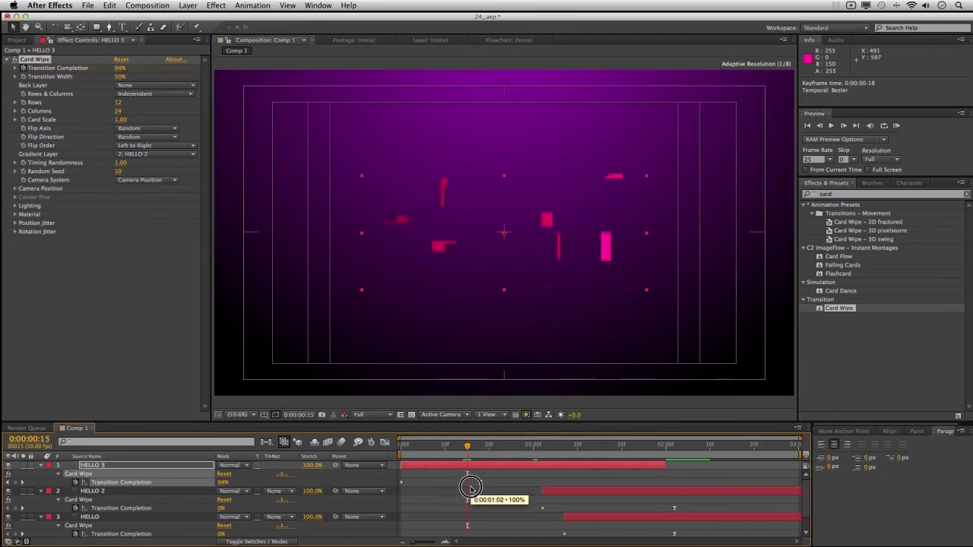
Slide HELLO 2 and HELLO so they both start at 15 frames, then return to the composition start
click(564, 493)
shift+click(588, 519)
scroll(588, 519, down, 1)
scroll(588, 519, down, 1)
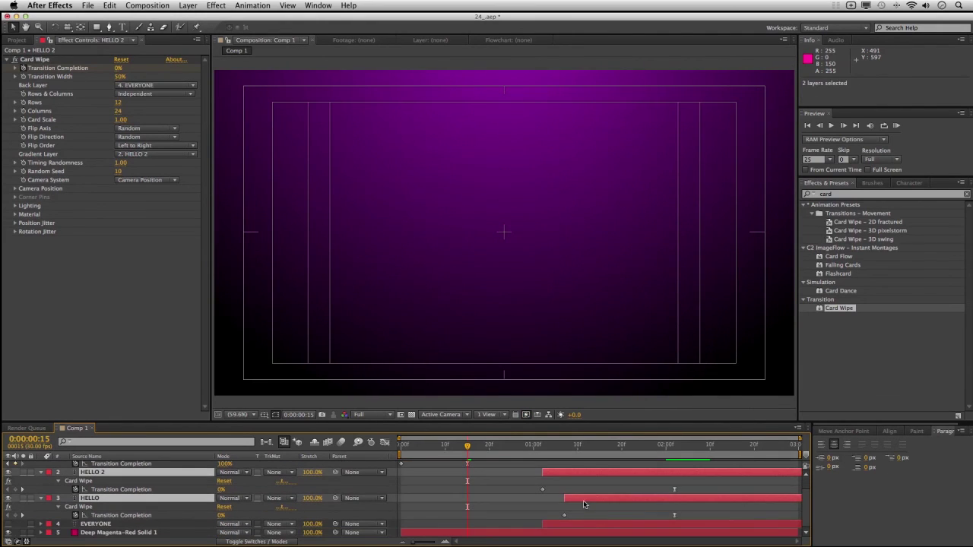
scroll(576, 525, up, 2)
drag(554, 492, 498, 482)
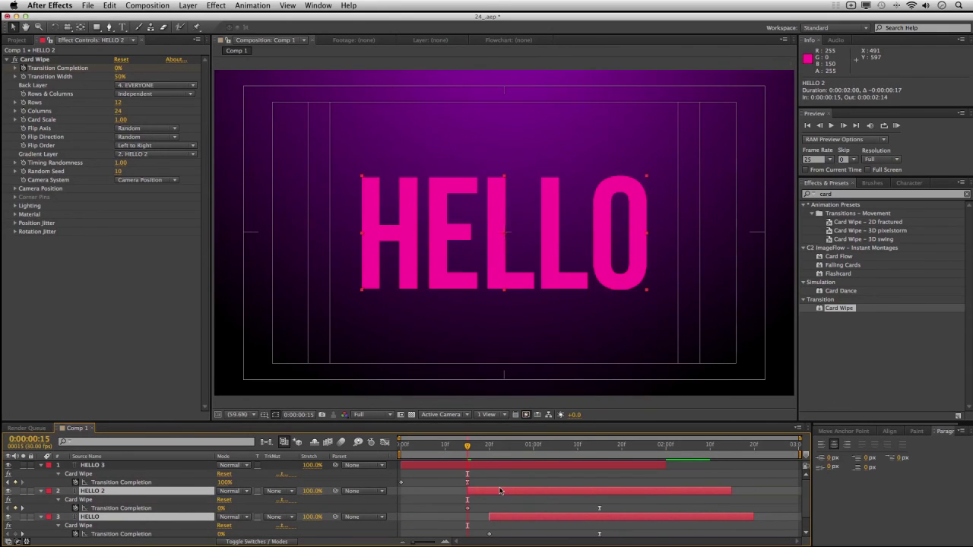
click(402, 446)
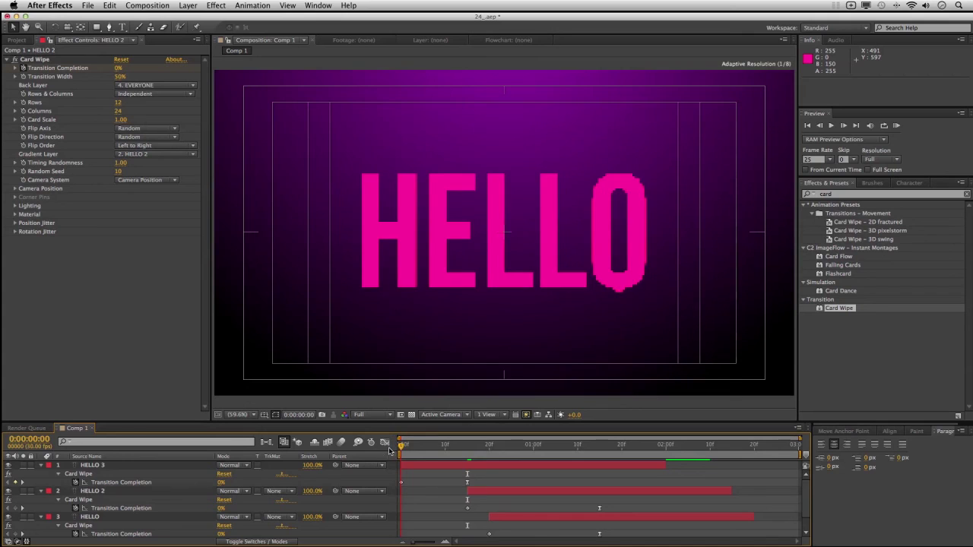
Test HELLO 3's Transition Completion from 0% to 100%, then set it to 0% at 15 frames
click(429, 467)
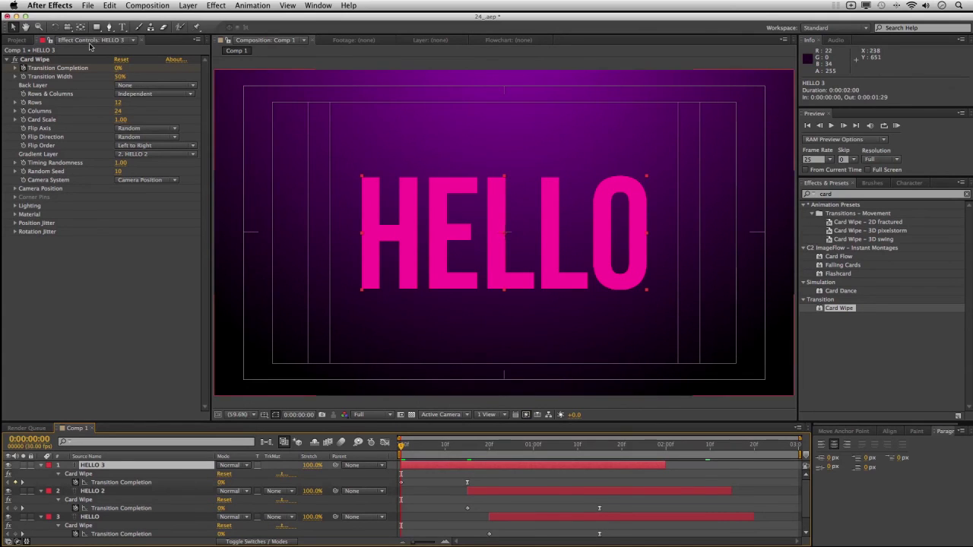
drag(118, 68, 253, 72)
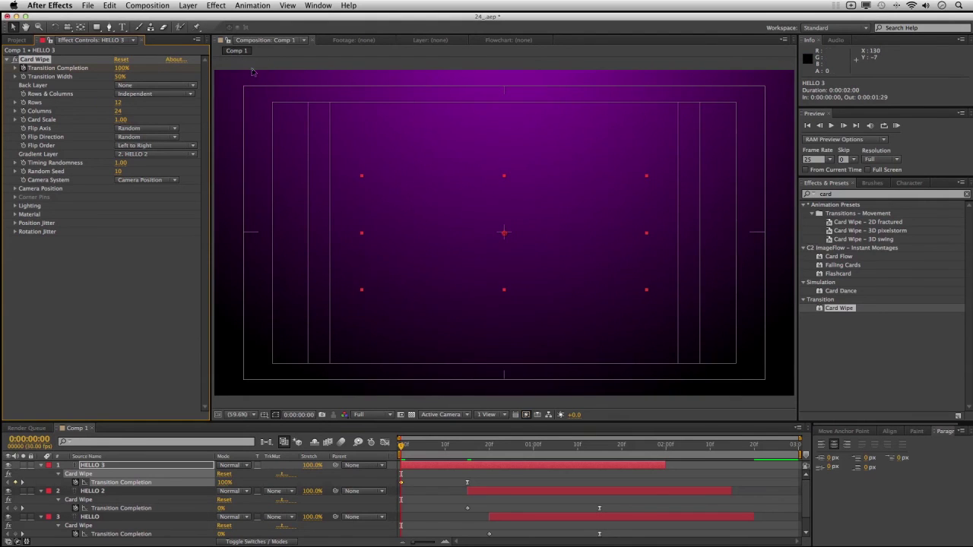
drag(449, 448, 467, 448)
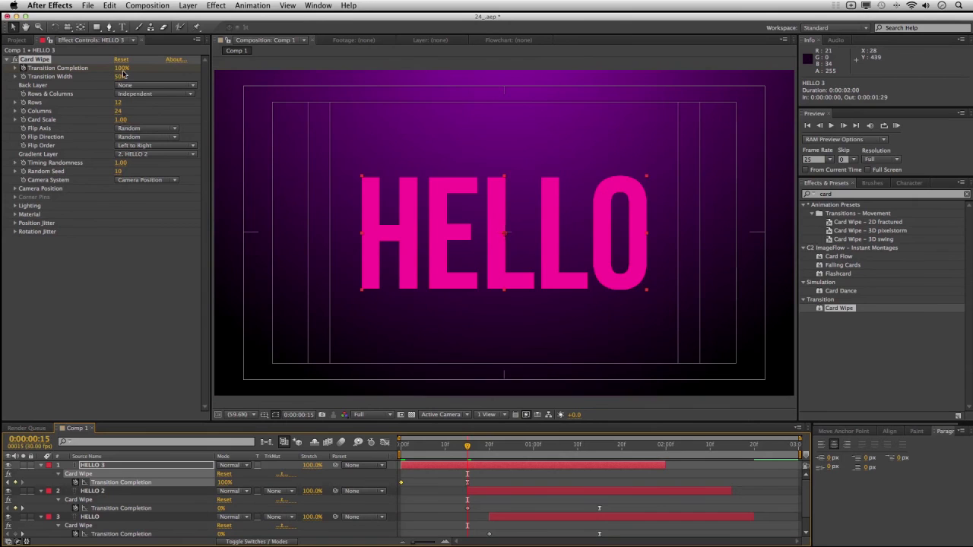
key(Home)
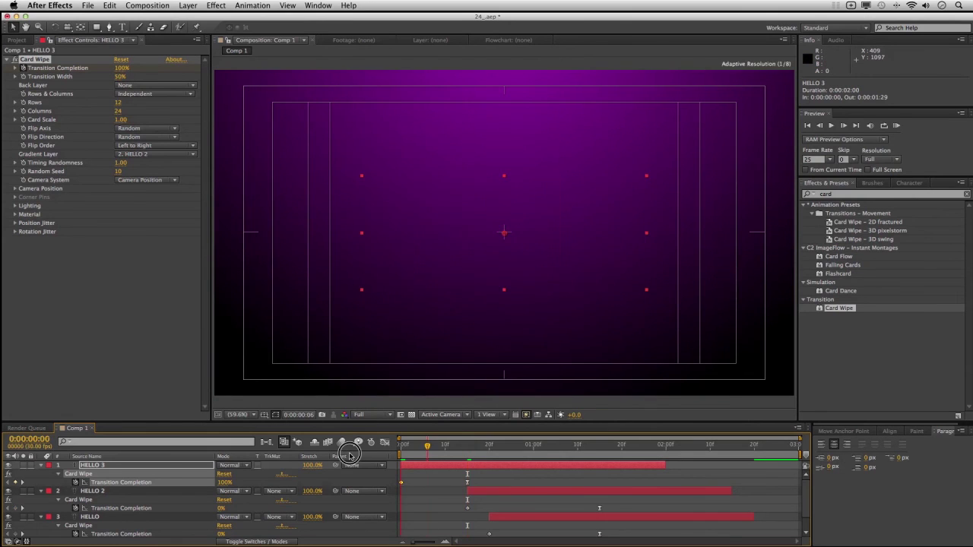
drag(464, 454, 467, 450)
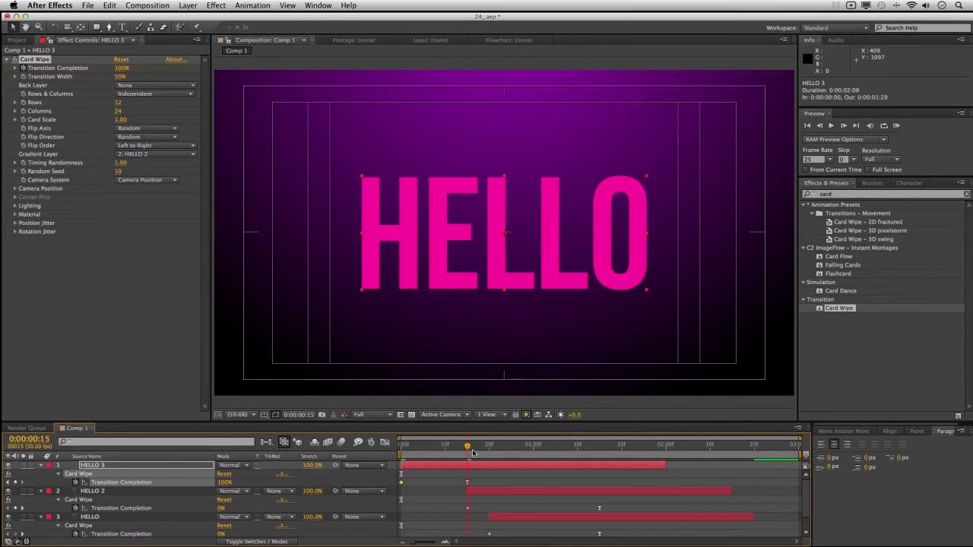
click(122, 68)
text(0)
key(Return)
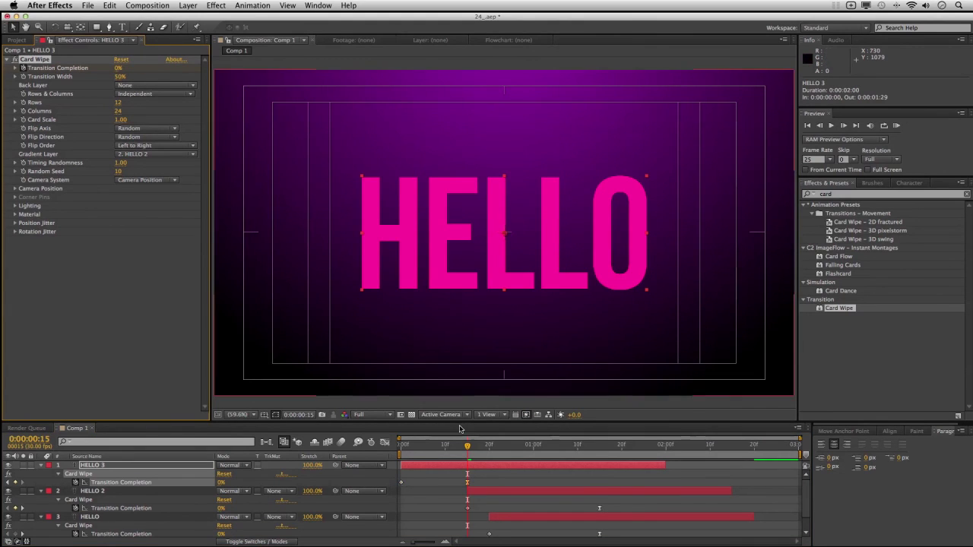
Trim HELLO 3's out point to 15 frames with Alt+]
click(470, 467)
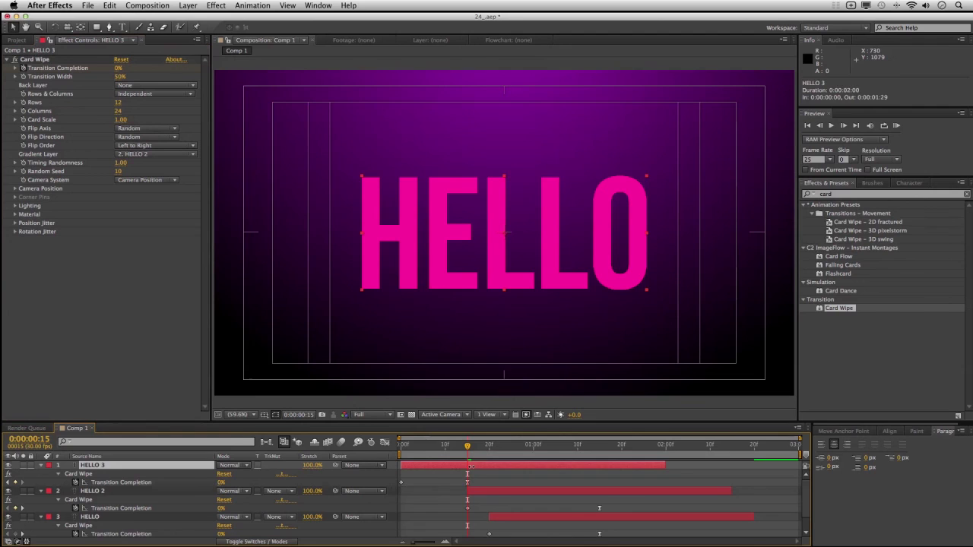
key(alt+bracketright)
key(equal)
key(equal)
key(equal)
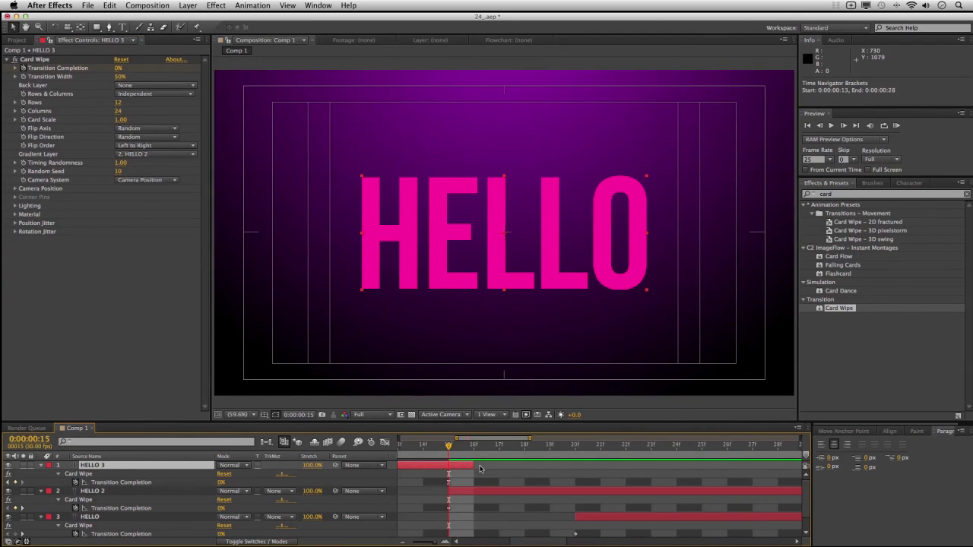
key(minus)
key(minus)
key(minus)
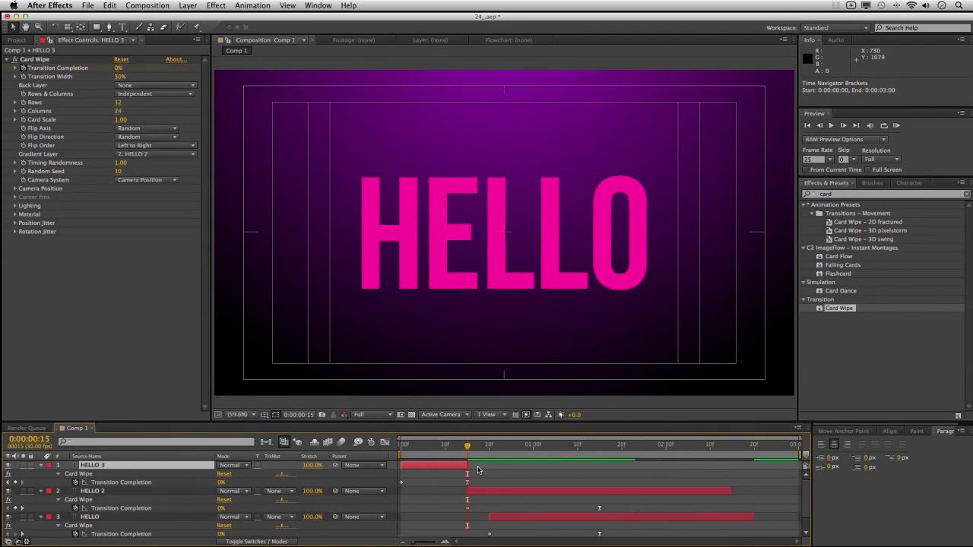
Extend HELLO 2 and HELLO to the end of the composition and start a RAM Preview
drag(731, 492, 799, 487)
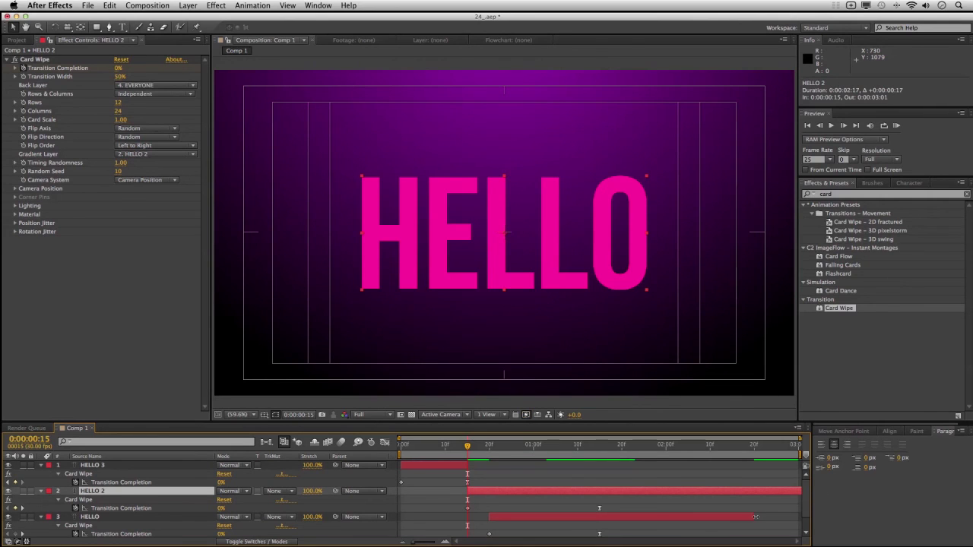
drag(753, 518, 798, 517)
scroll(767, 511, down, 2)
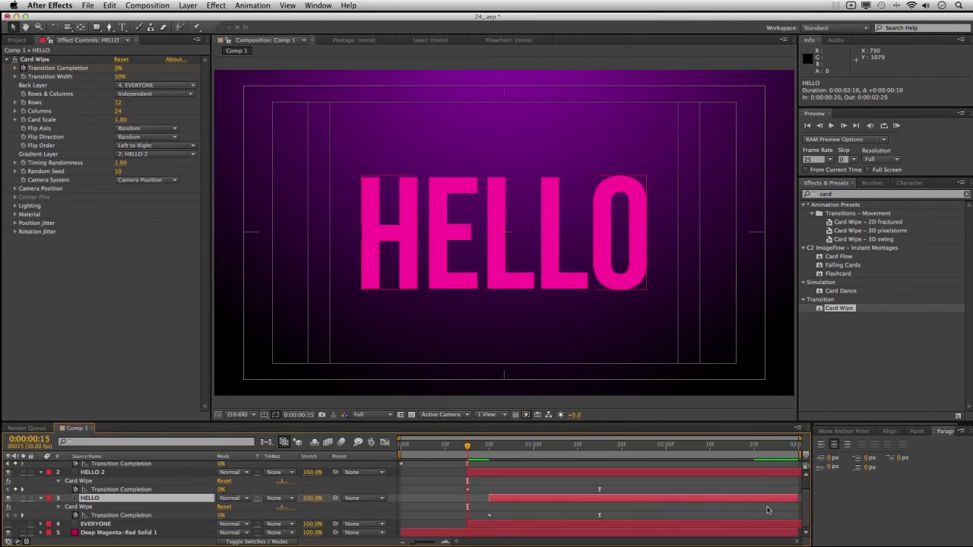
scroll(768, 510, up, 2)
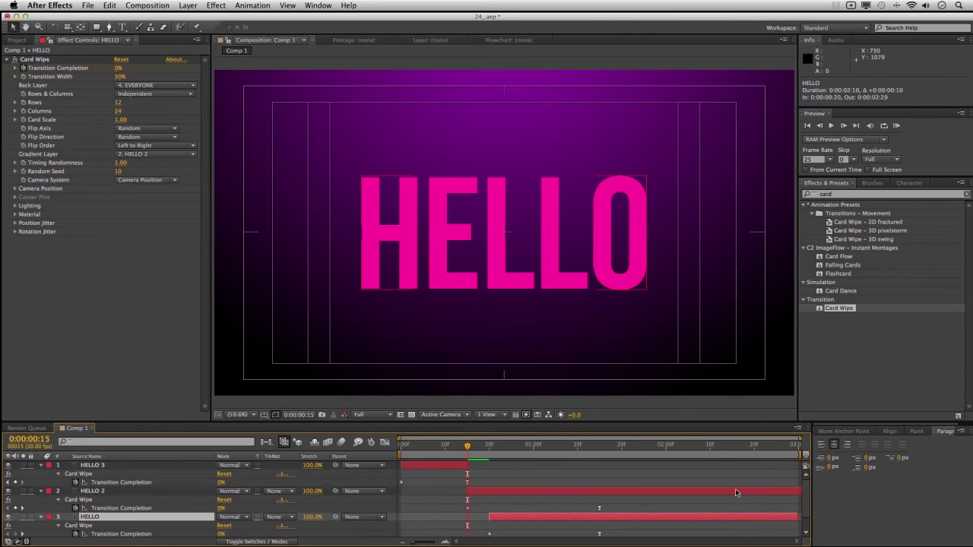
click(736, 492)
click(897, 127)
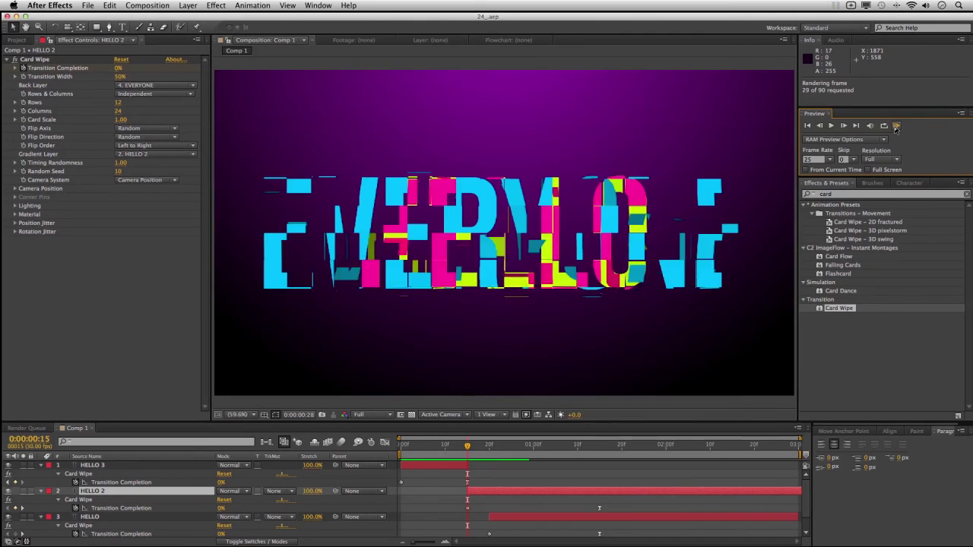
Play the cached RAM Preview until cyan EVERYONE fully appears, then stop playback
click(895, 127)
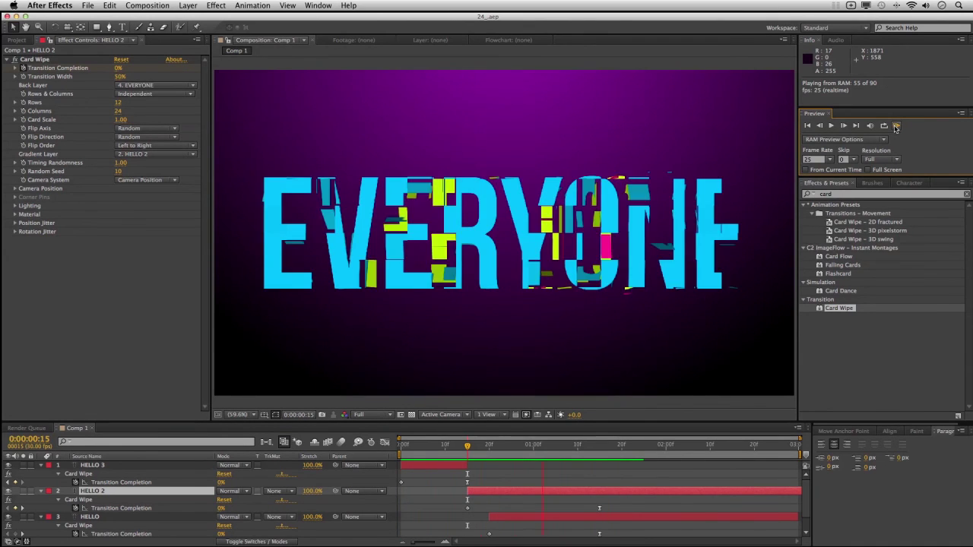
click(669, 475)
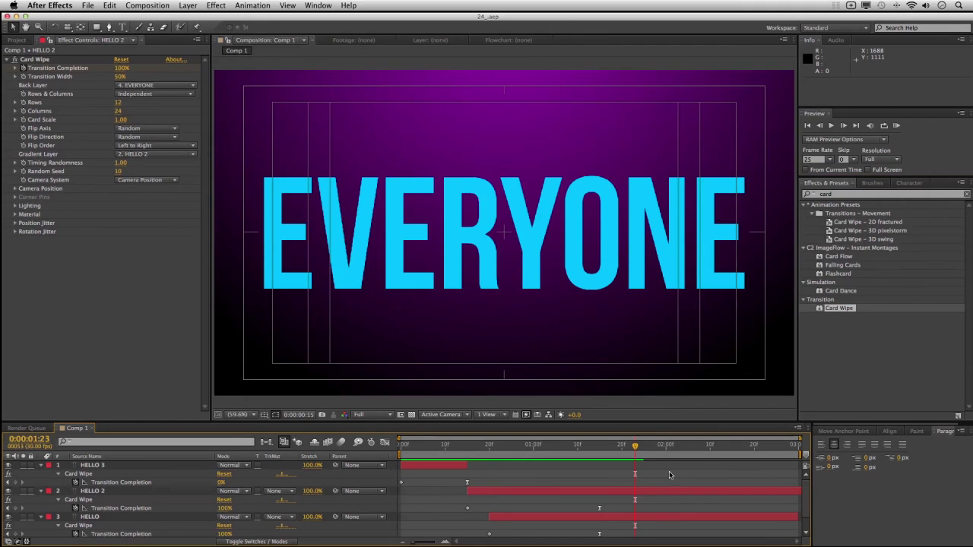